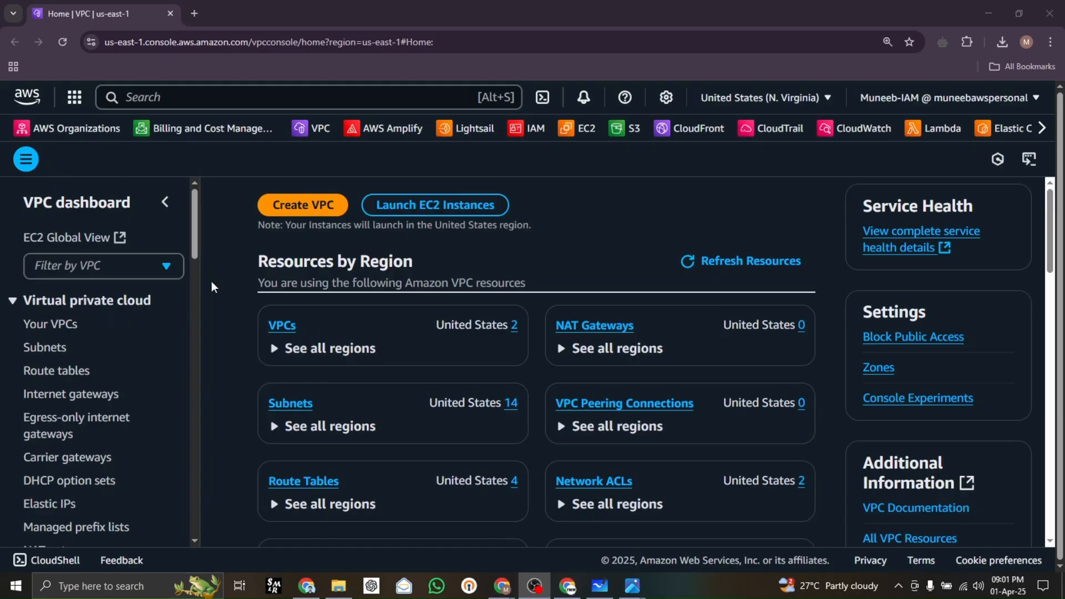
Start creating a NAT gateway in the VPC console and name it Techwithmuneeb-NAT-GW.
left_click(607, 328)
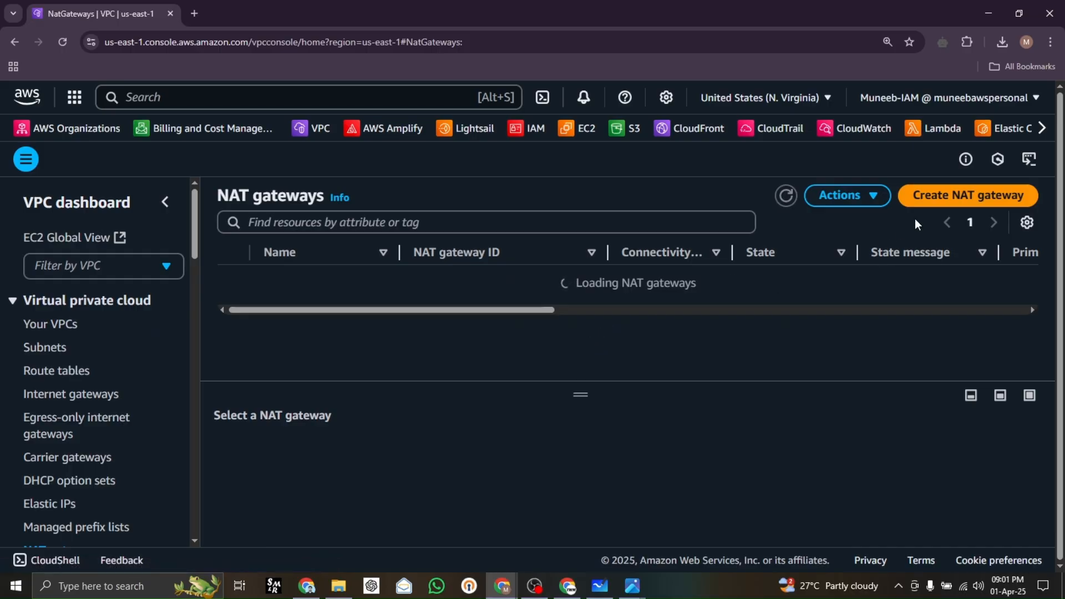
left_click(951, 194)
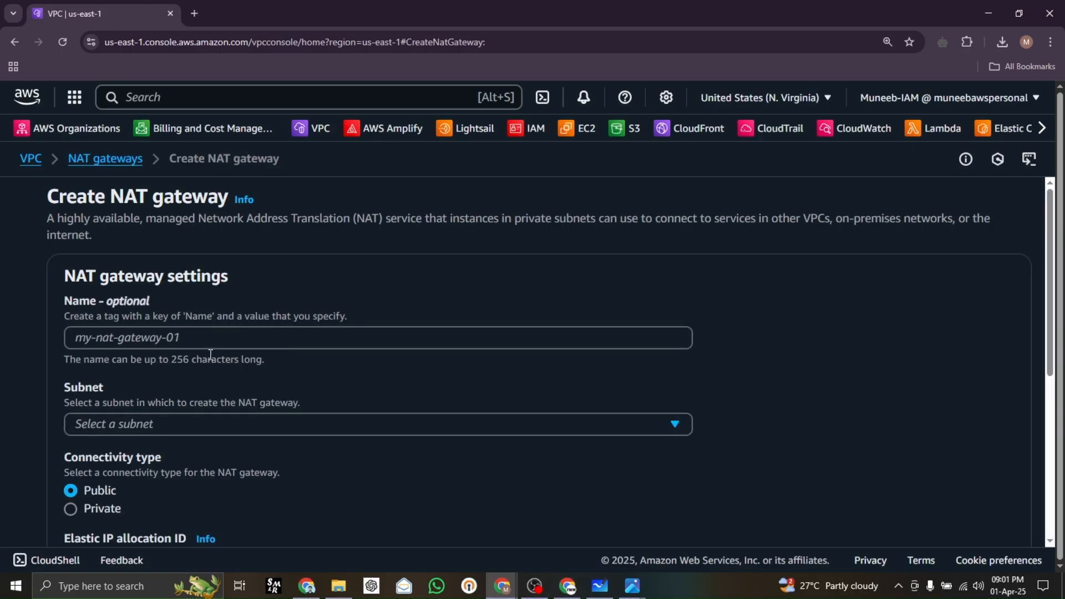
left_click(195, 340)
type("Muneeb")
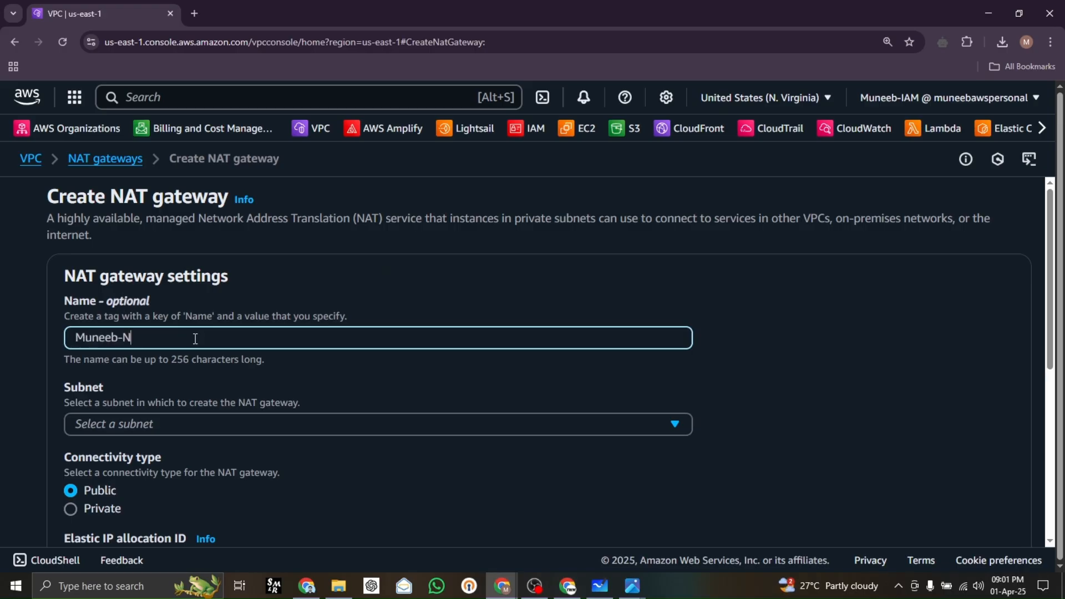
type("-N")
key("BackSpace")
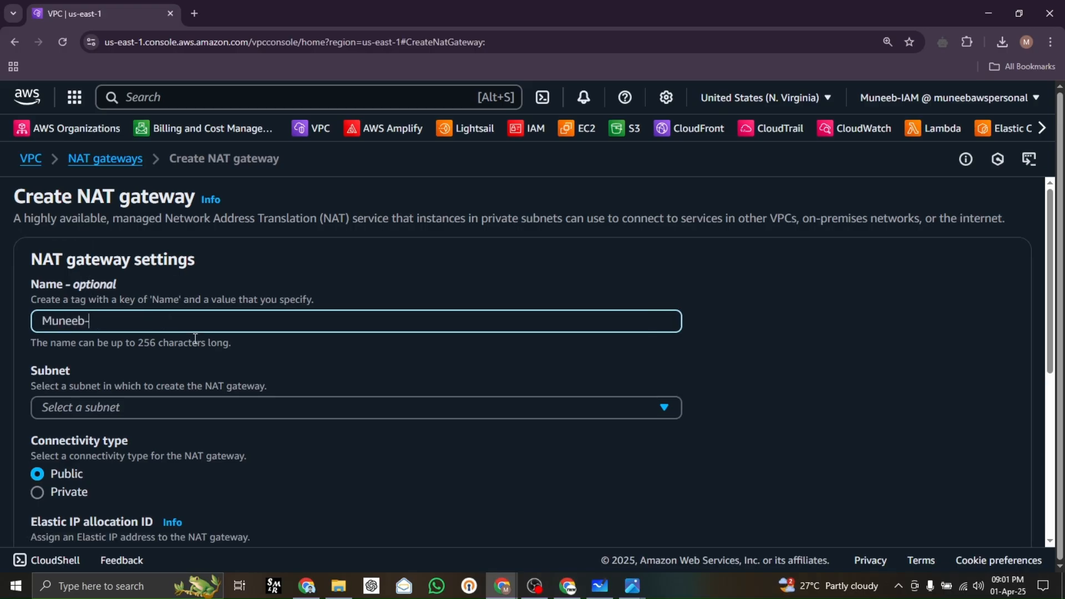
key("ctrl+a")
type("Te")
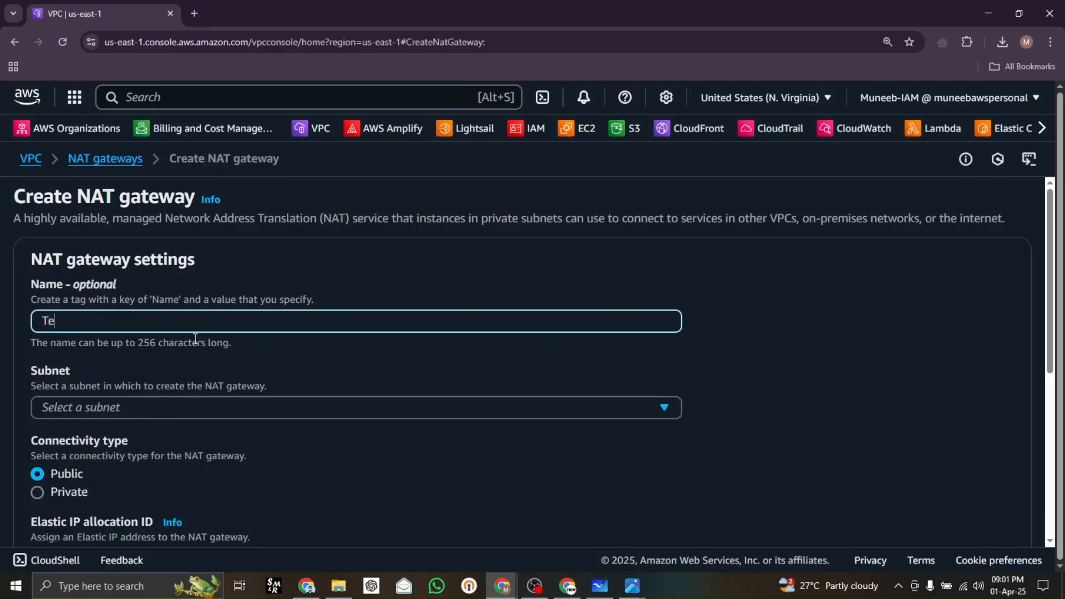
type("chwithmuneeb")
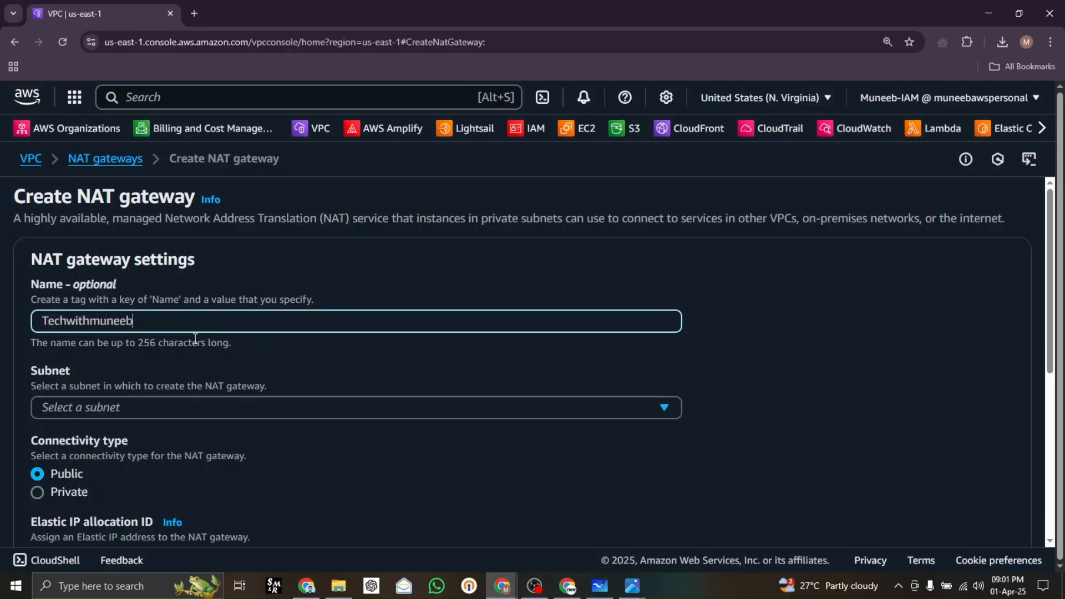
type("-NAT-GW")
Filter the subnet choices by "public" and select the Public-01 subnet for the NAT gateway.
left_click(231, 410)
scroll(401, 363, "down", 3)
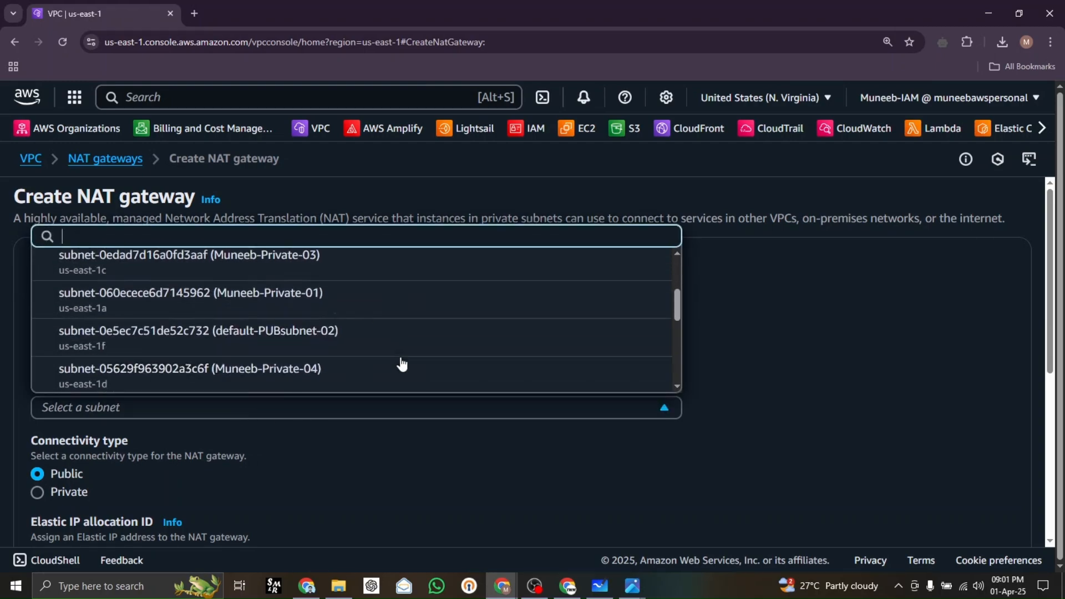
scroll(349, 332, "down", 2)
scroll(311, 316, "up", 4)
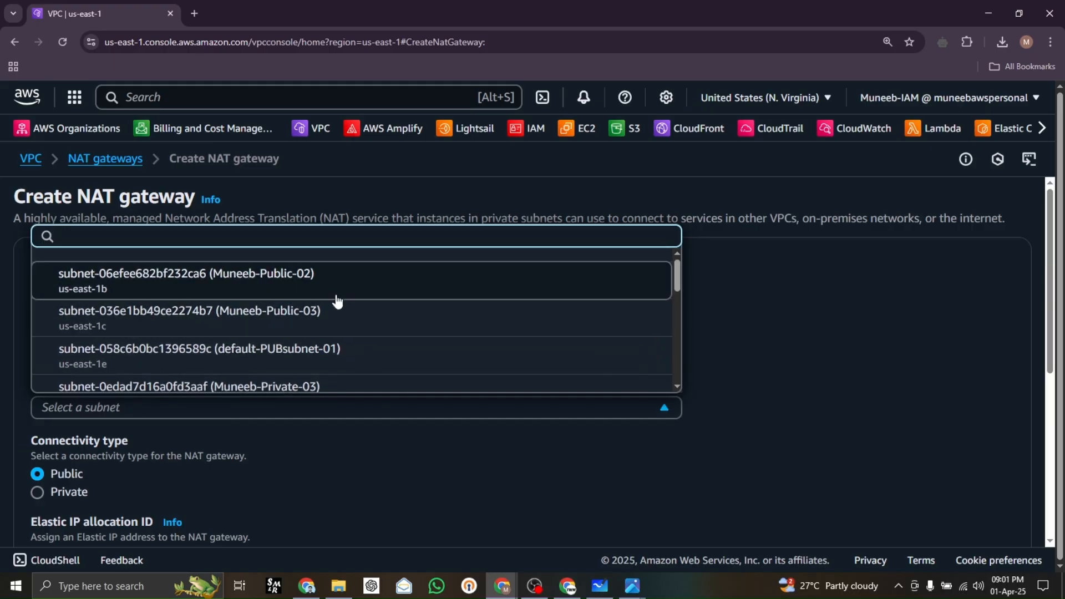
type("public")
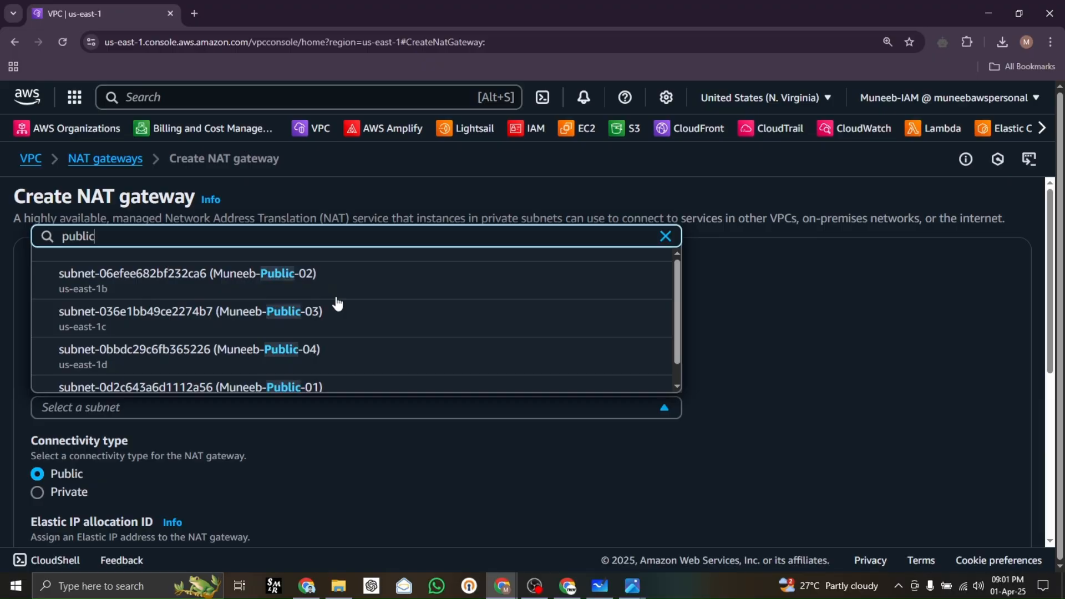
left_click(290, 385)
Allocate an Elastic IP to the NAT gateway, keeping public connectivity, and create the gateway.
scroll(139, 409, "down", 1)
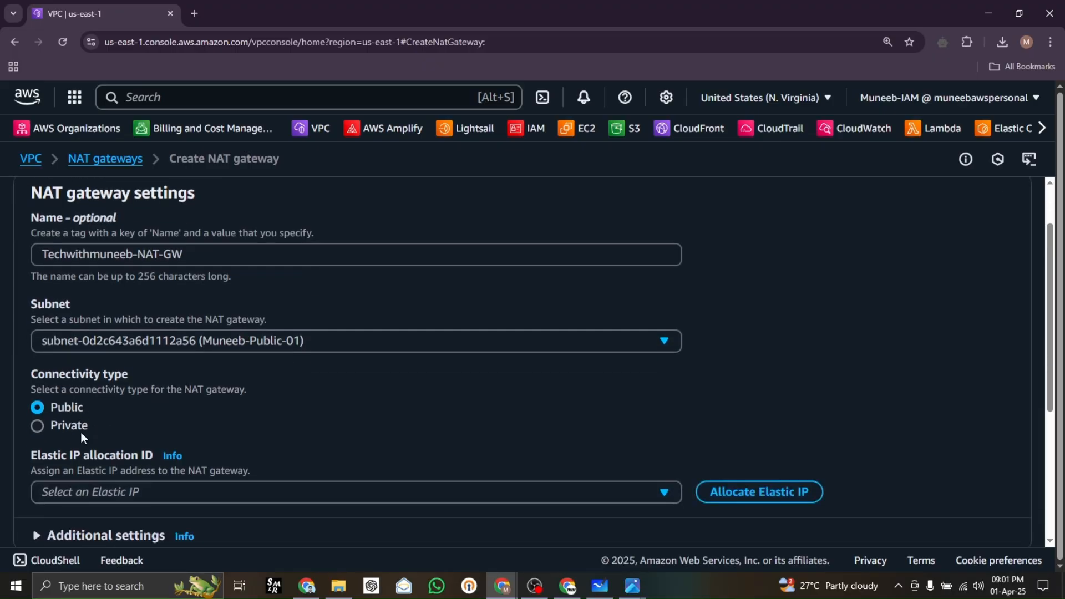
scroll(81, 431, "down", 2)
left_click(724, 426)
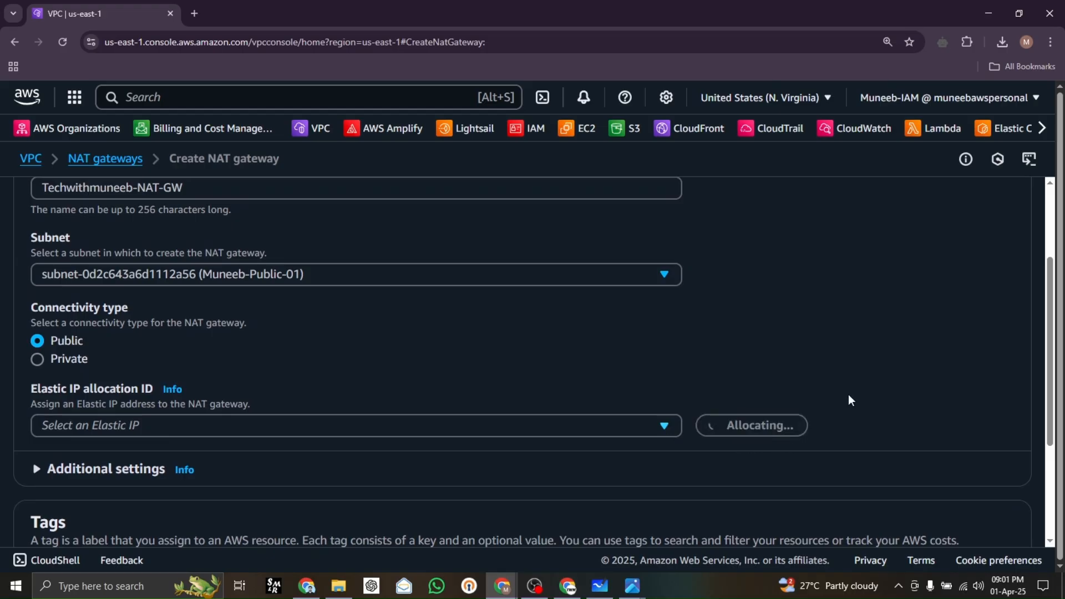
scroll(546, 399, "down", 3)
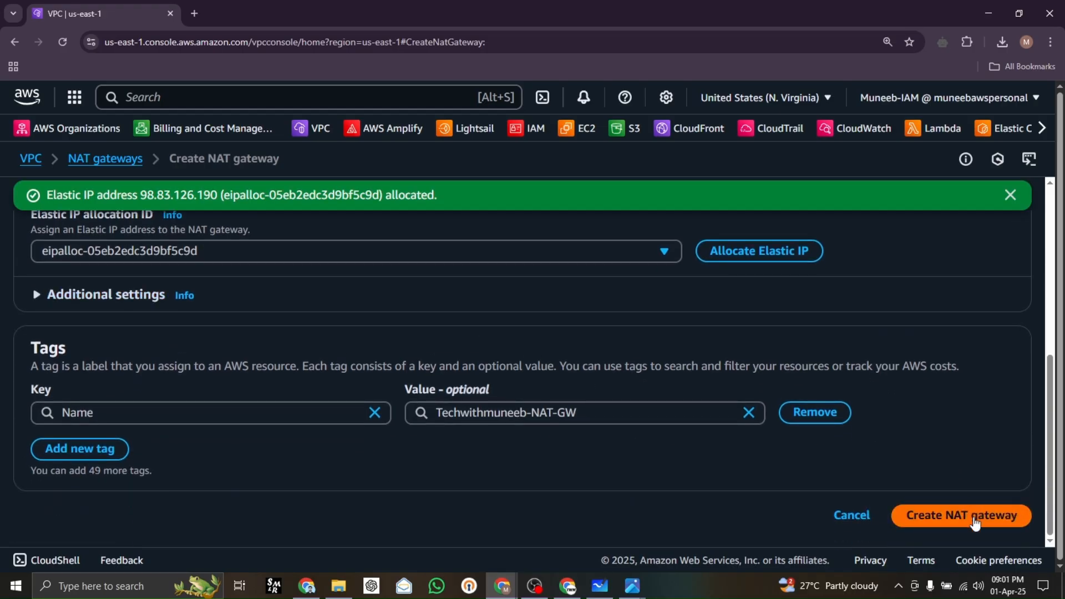
left_click(974, 521)
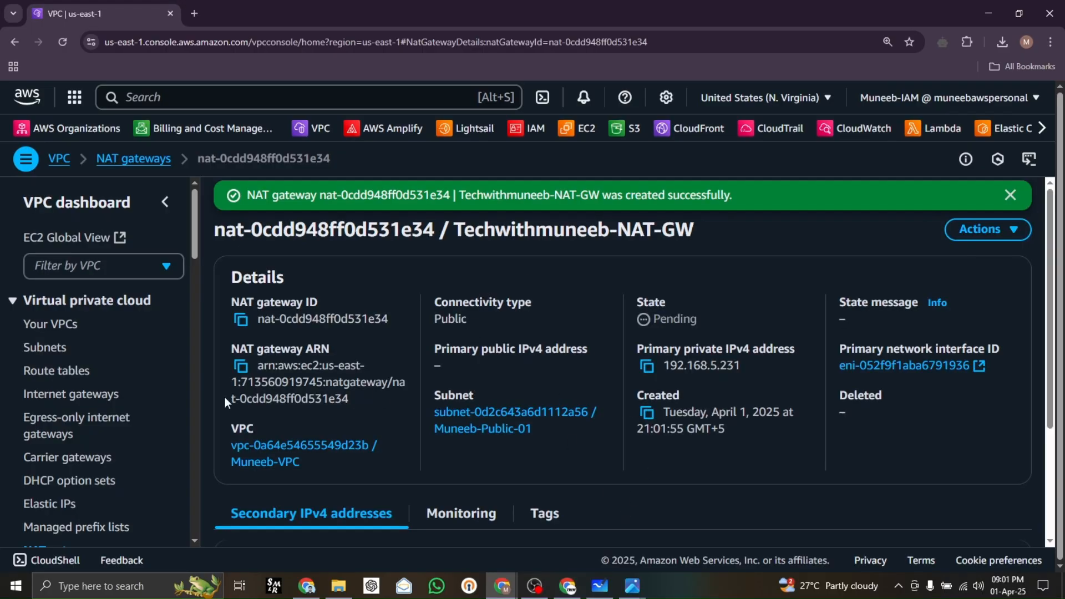
Select the private route table among the VPC route tables and show its routes.
left_click(952, 233)
left_click(754, 249)
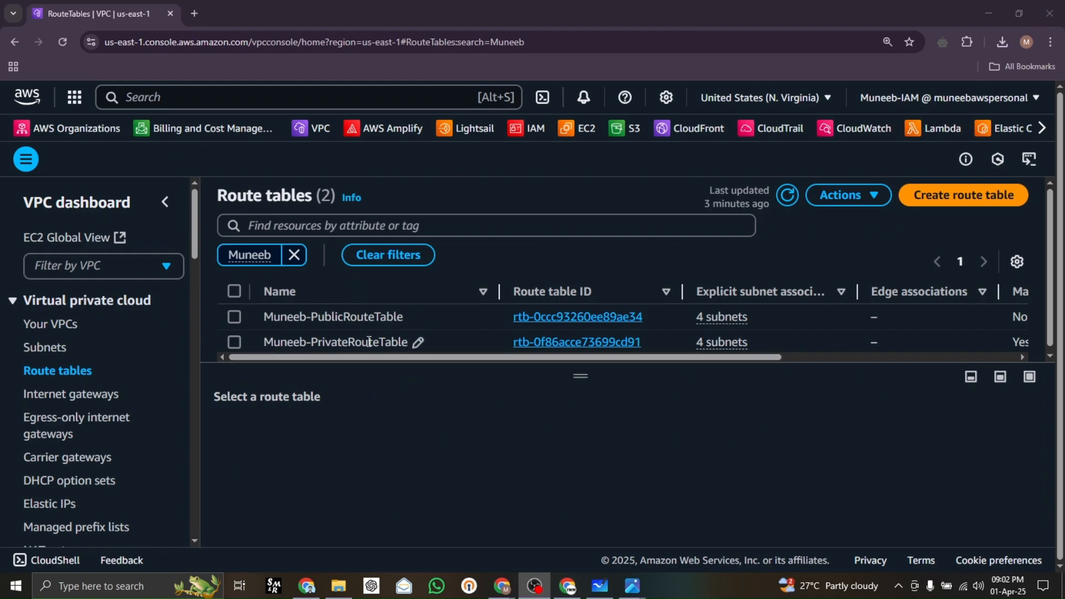
left_click(236, 343)
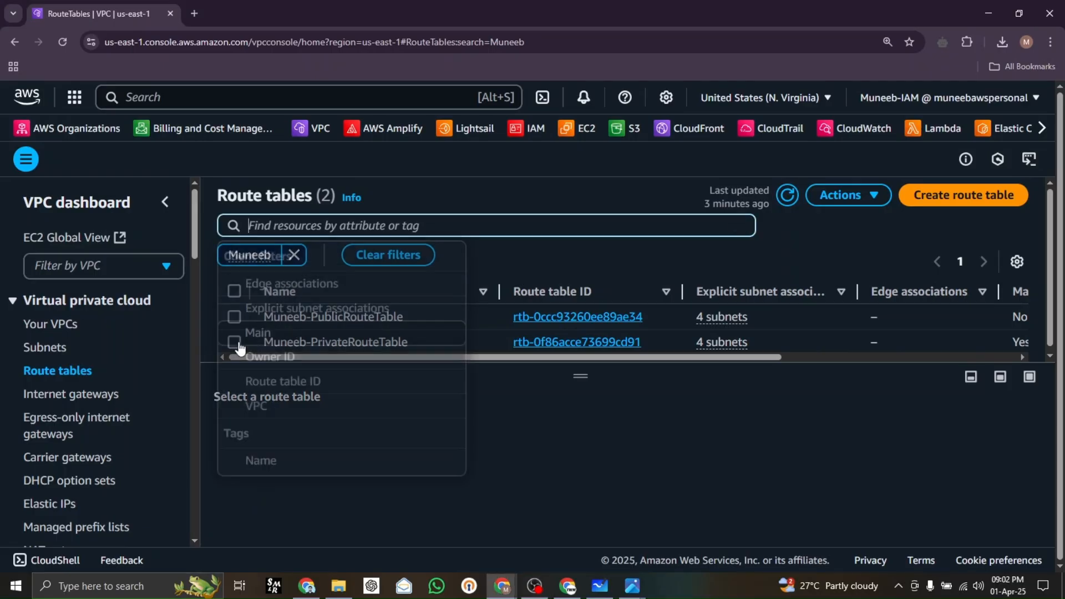
left_click(532, 404)
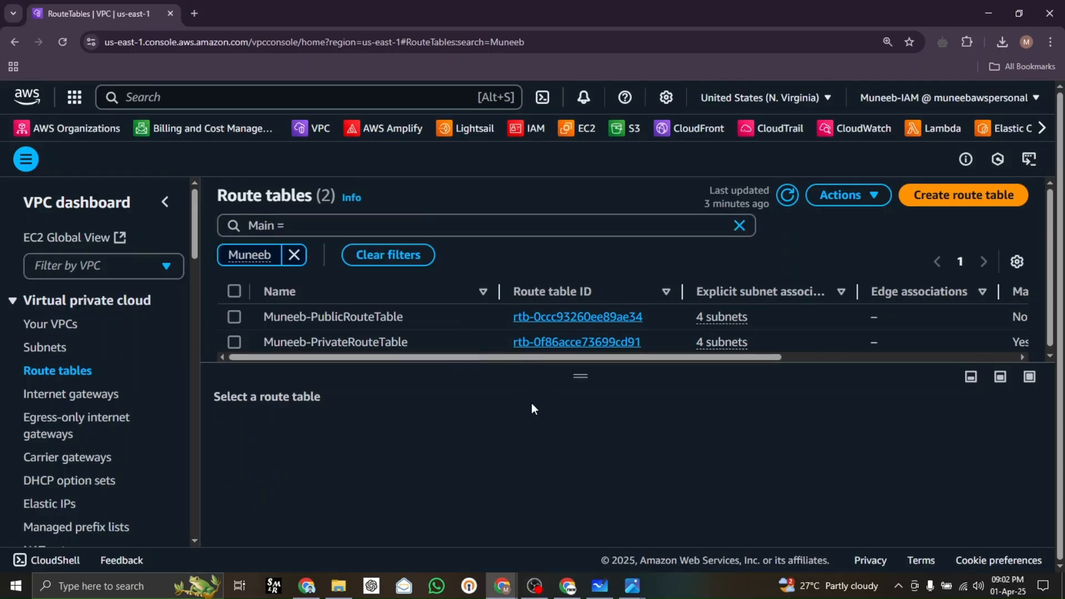
left_click(235, 342)
left_click_drag(599, 380, 598, 339)
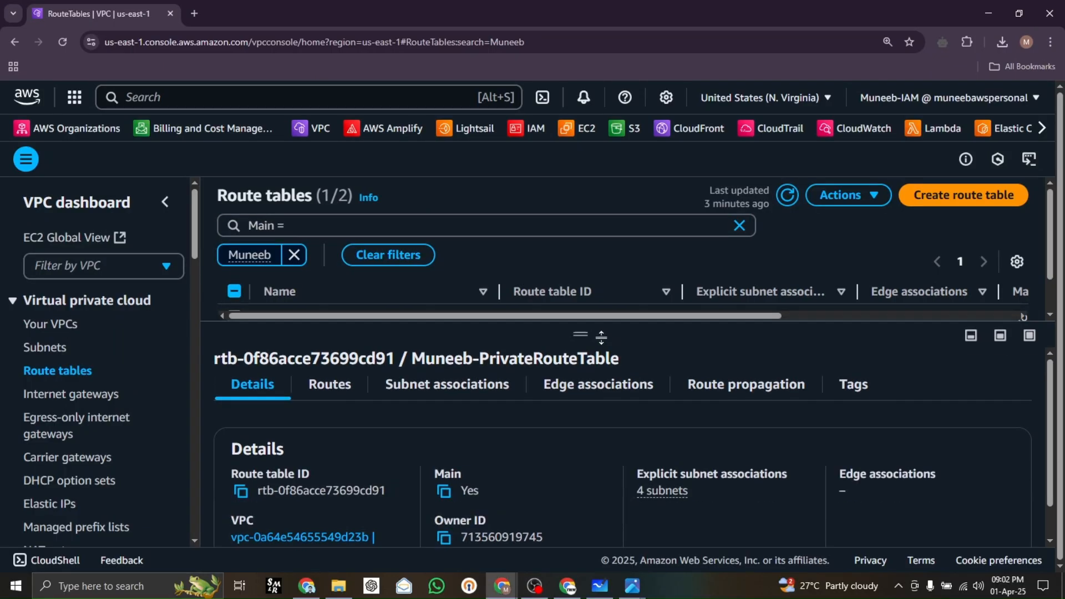
left_click(320, 392)
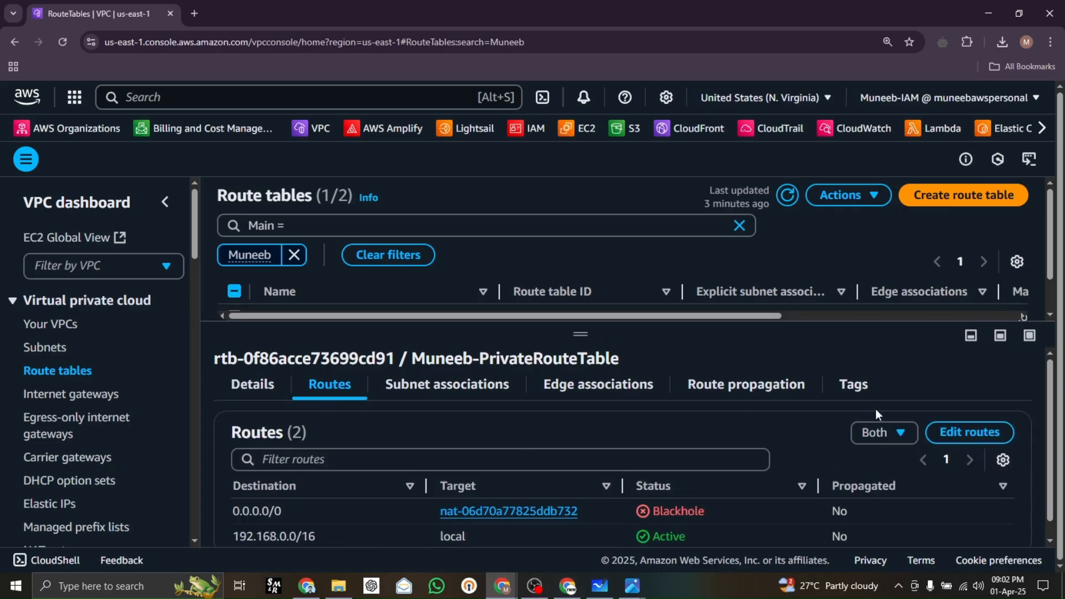
Edit the private route table's routes, removing the blackhole NAT route and adding a new route with destination 0.0.0.0/0.
left_click(966, 437)
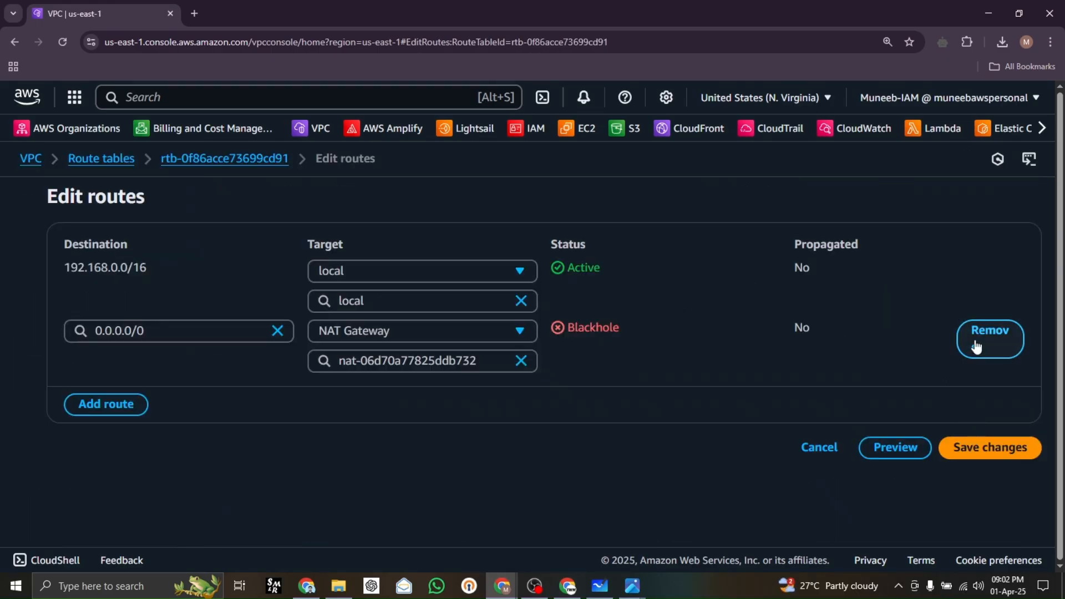
left_click(977, 345)
left_click(106, 347)
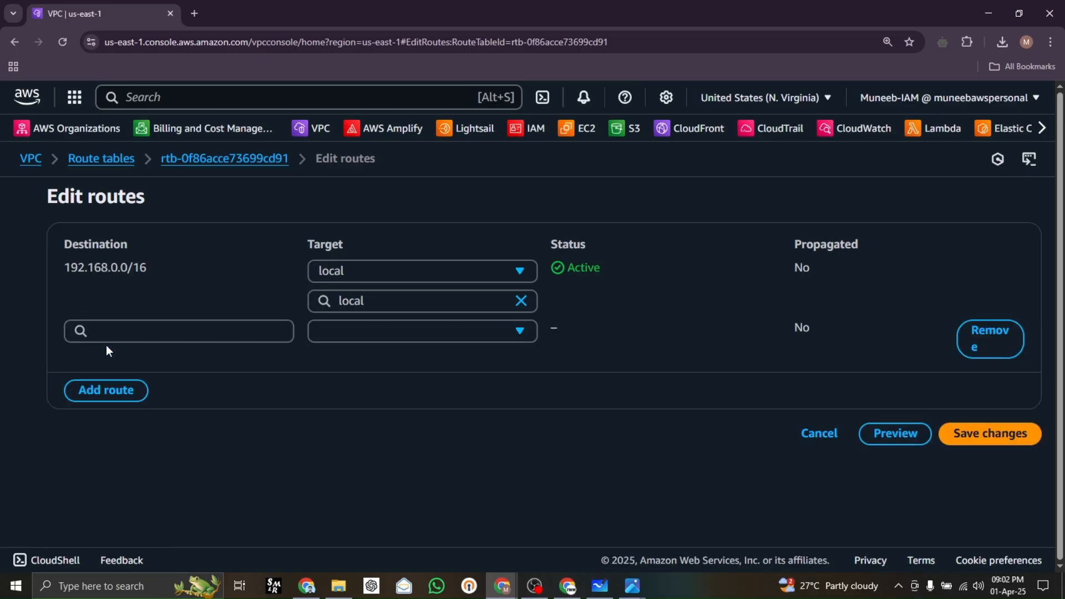
left_click(162, 338)
left_click(119, 365)
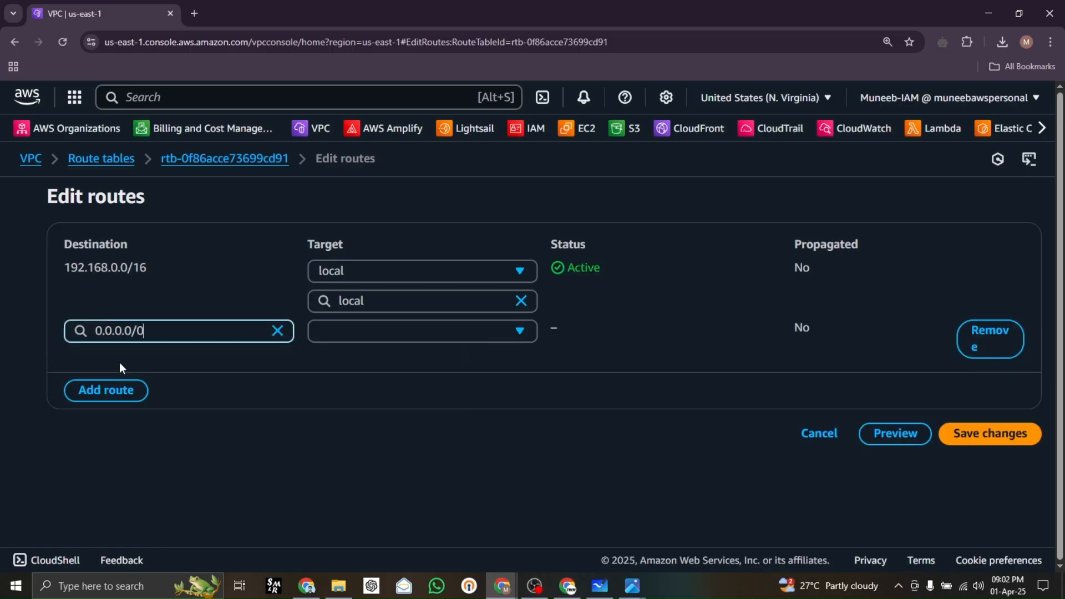
Target the 0.0.0.0/0 route at NAT gateway nat-0cdd948ff0d531e34 (Techwithmuneeb-NAT-GW) and save the route changes.
left_click(322, 331)
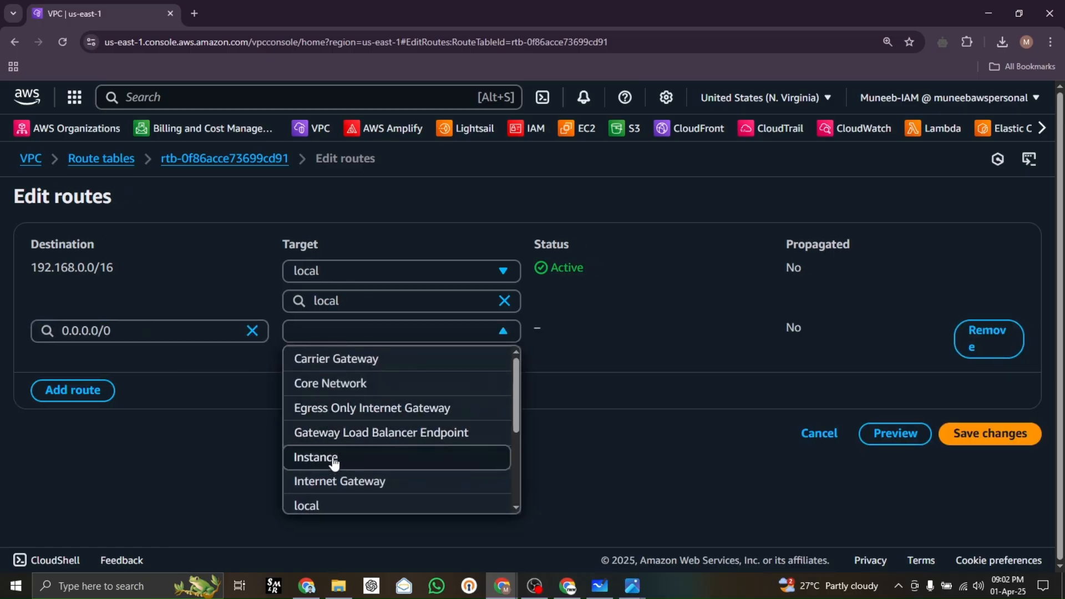
scroll(335, 458, "down", 3)
left_click(333, 397)
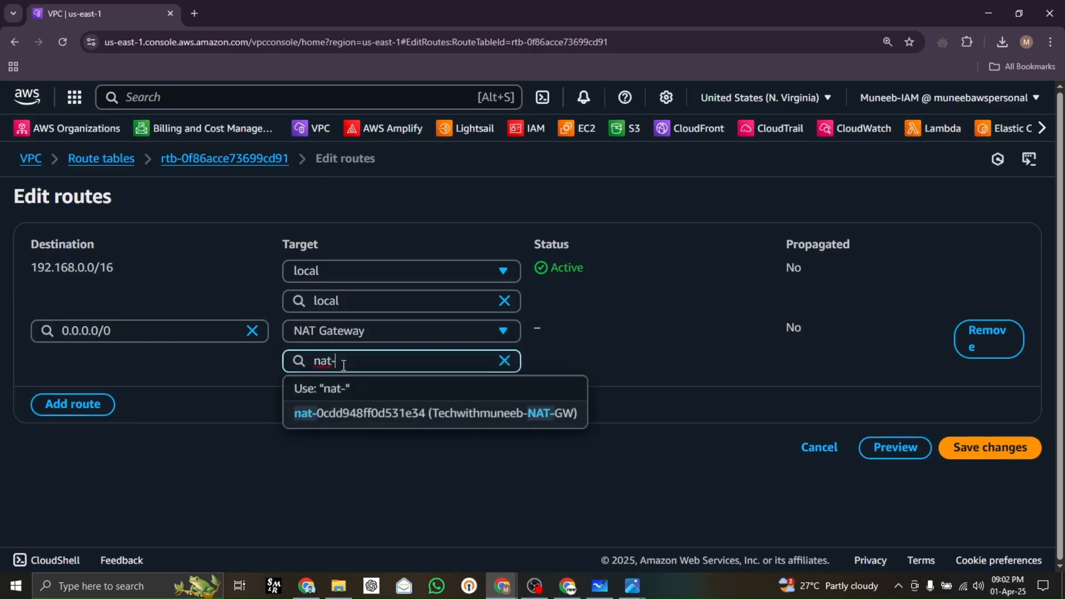
type("nat-0cdd948ff0d531e34")
left_click(353, 387)
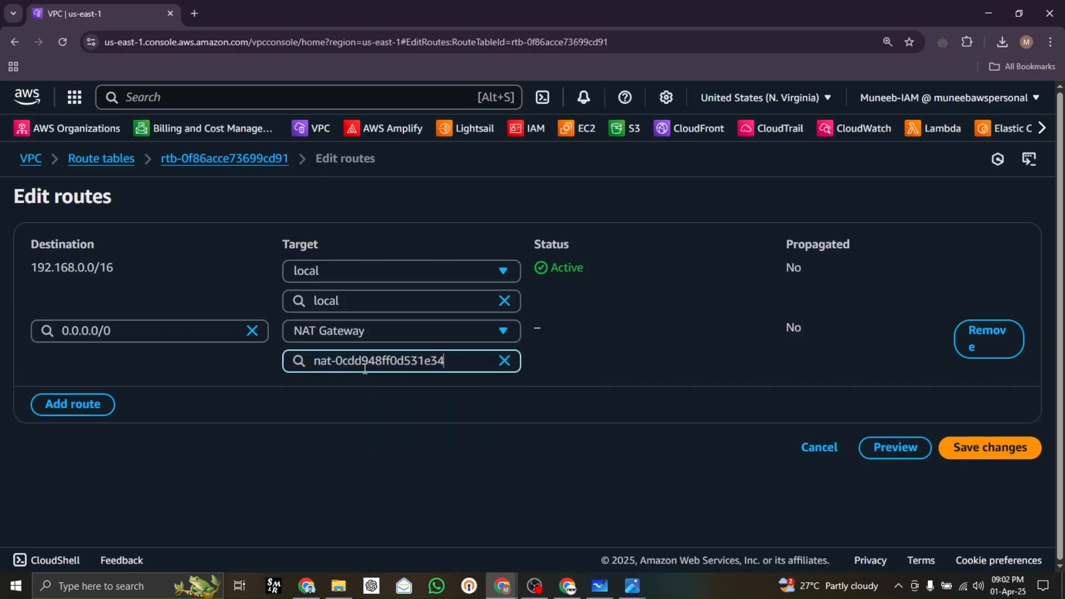
left_click(503, 366)
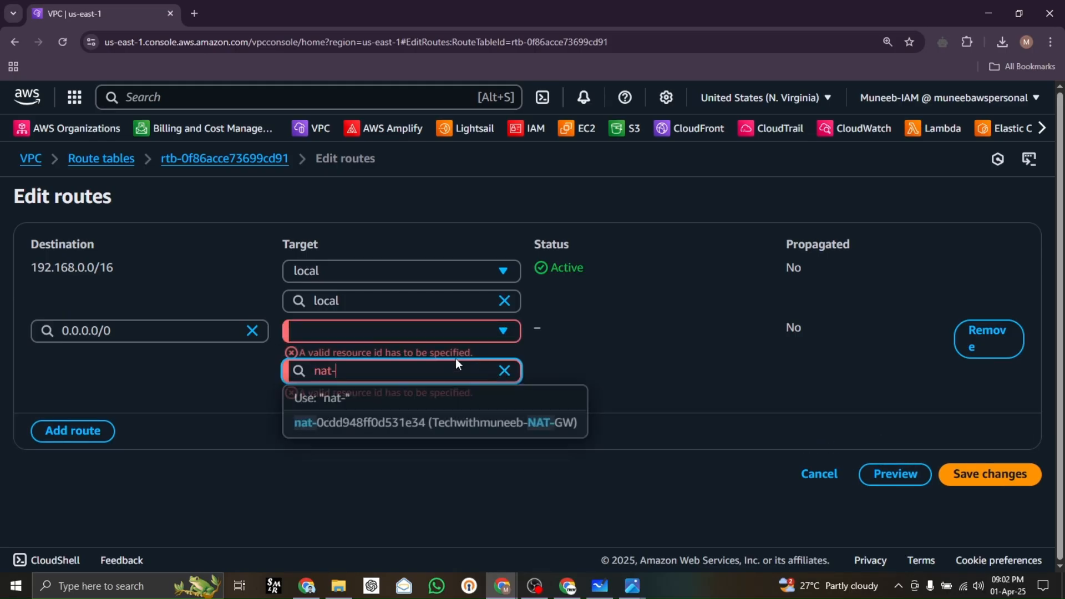
left_click(371, 421)
left_click(995, 444)
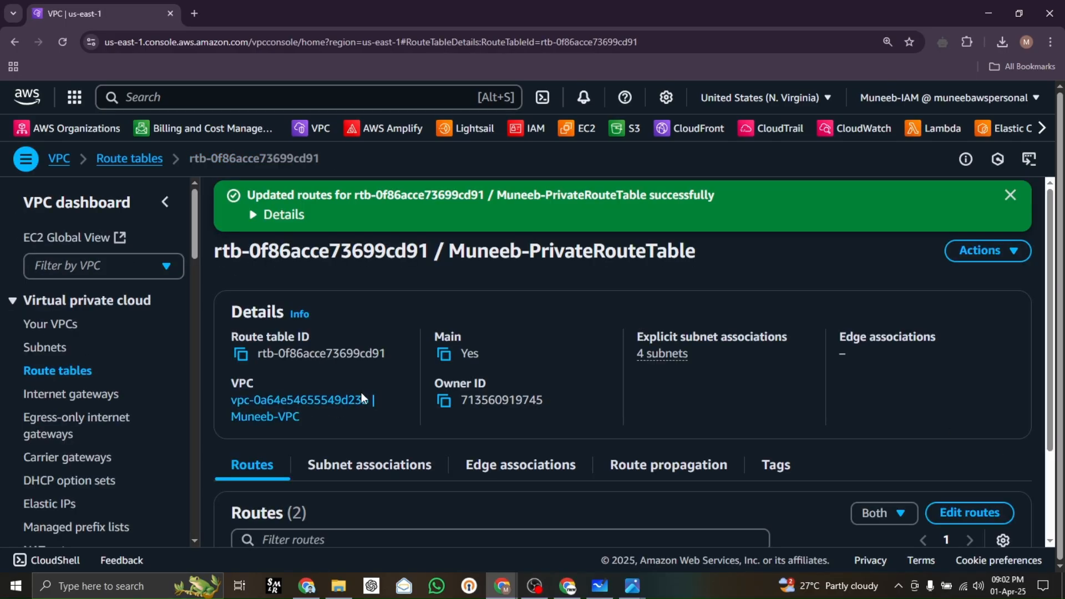
Return to the AWS console home page and search the services for "Directory".
left_click(534, 585)
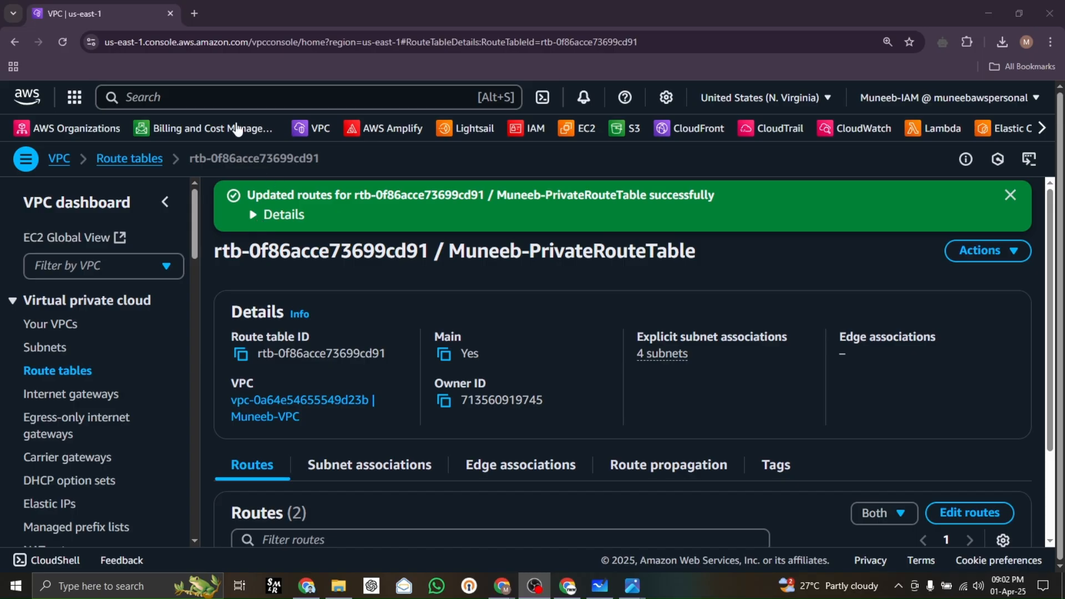
left_click(33, 98)
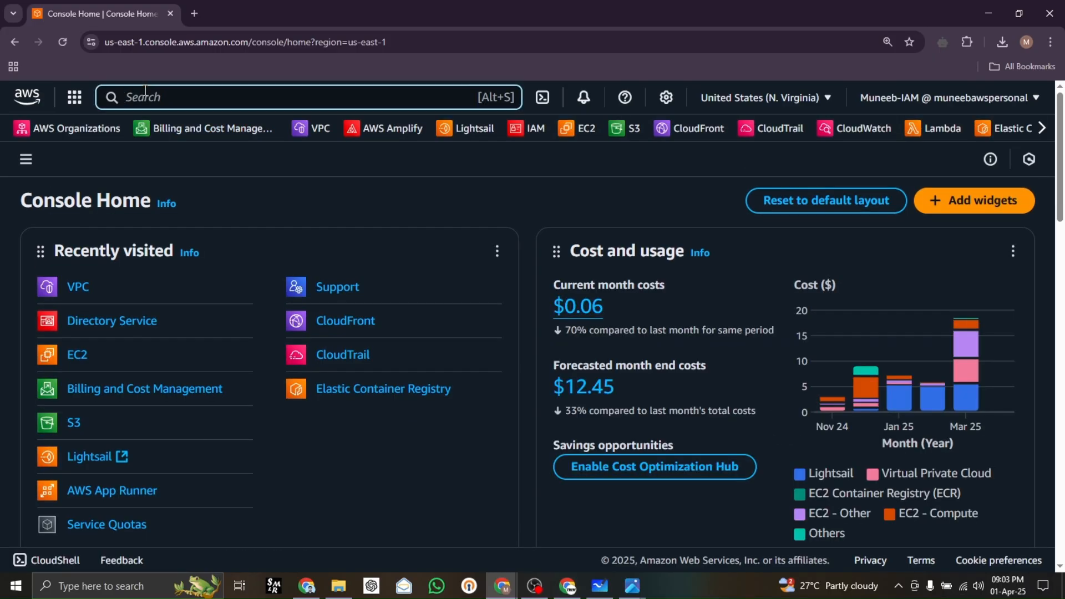
type("Directory")
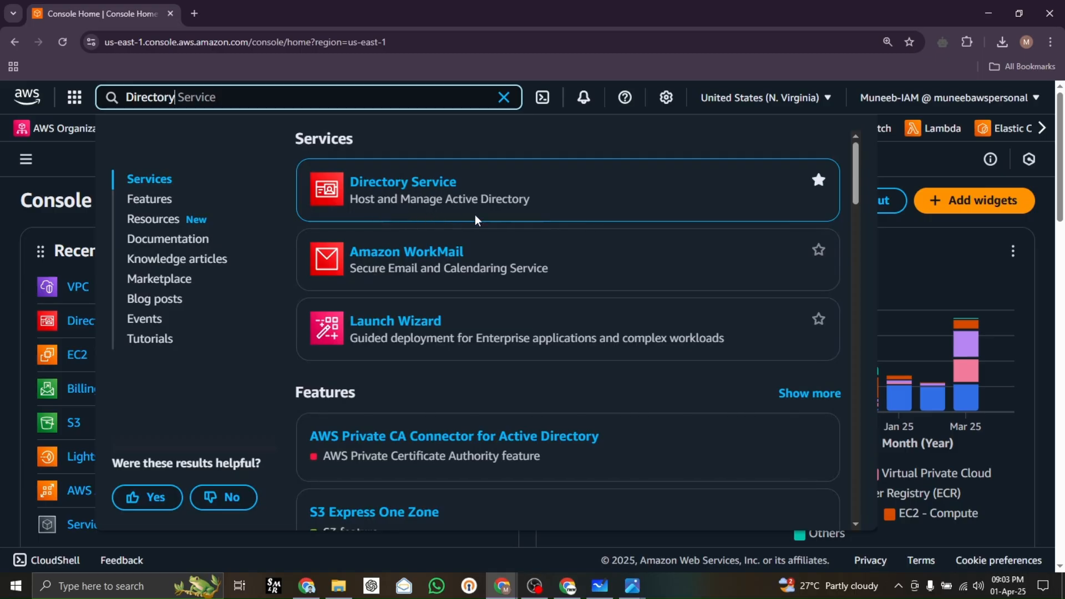
key("ctrl+plus")
key("ctrl+plus")
key("ctrl+plus")
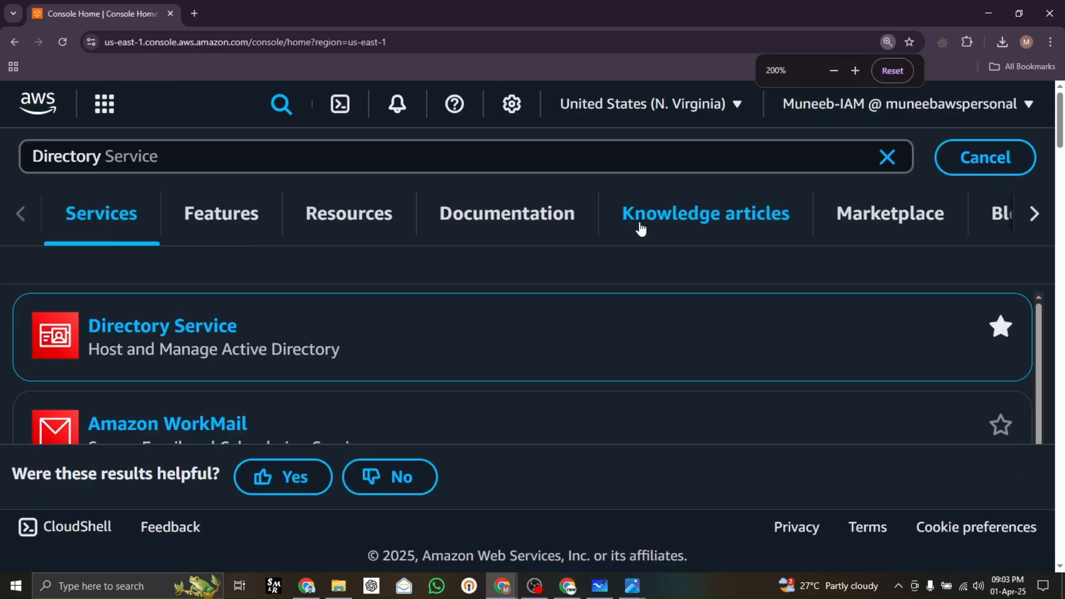
scroll(546, 341, "down", 1)
key("ctrl+minus")
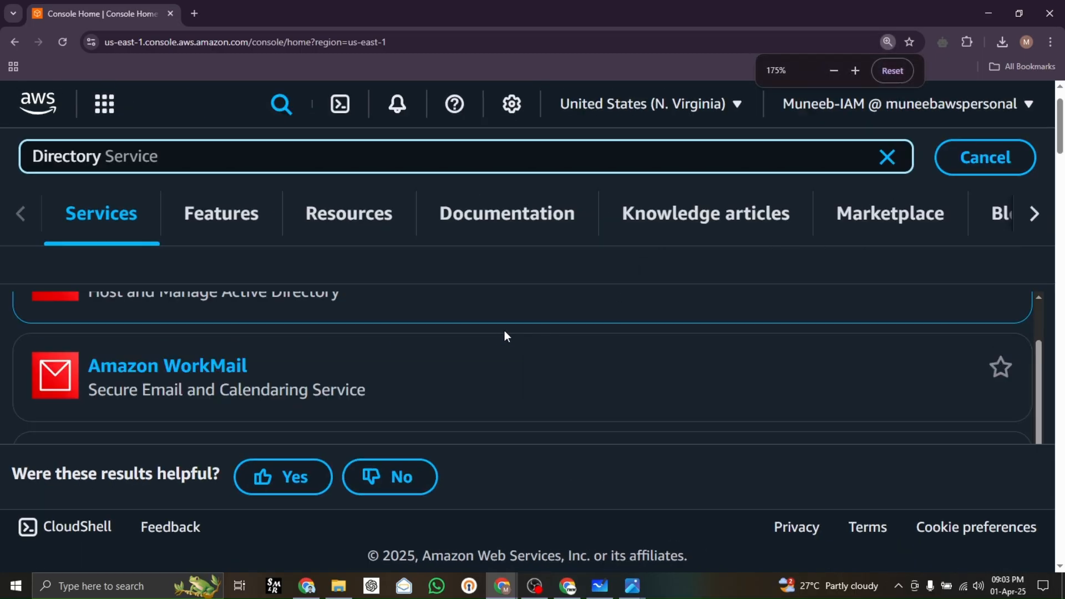
key("ctrl+minus")
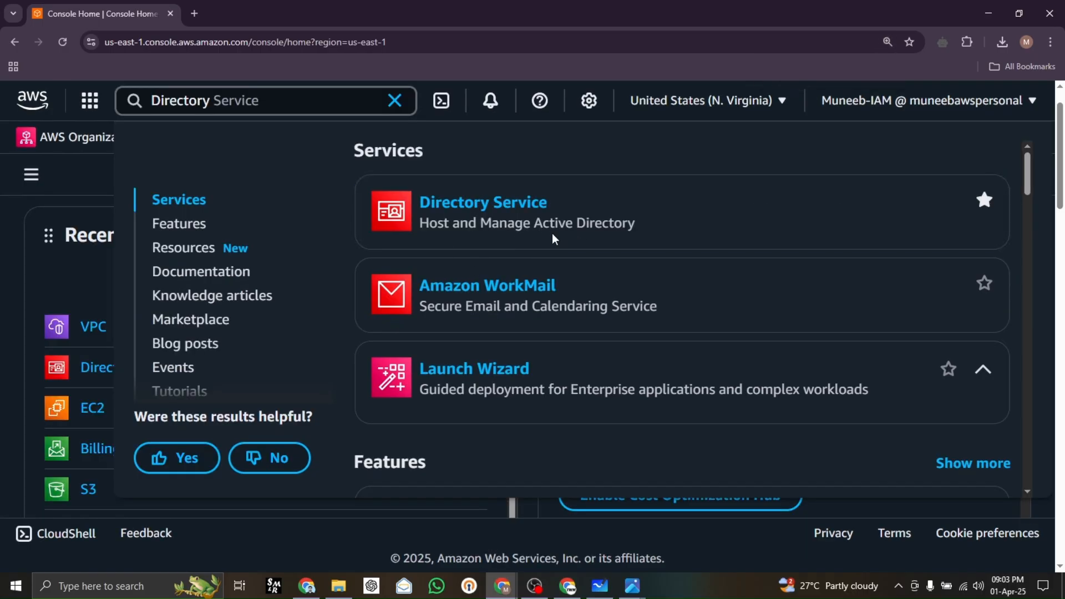
Open Directory Service and start setting up a directory of type AWS Managed Microsoft AD.
middle_click(434, 216)
key("ctrl+w")
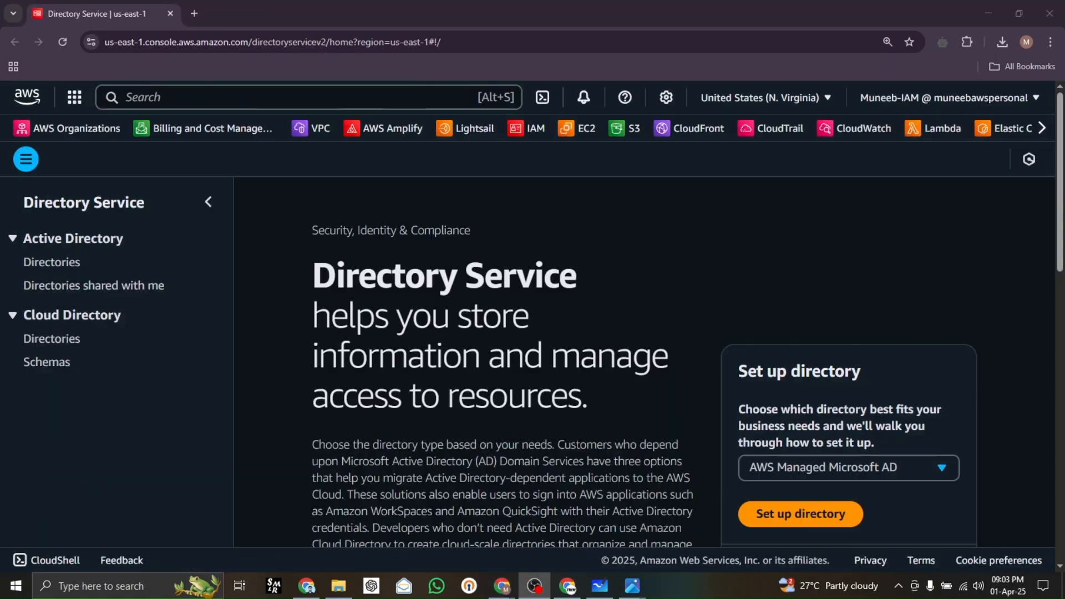
scroll(631, 317, "down", 1)
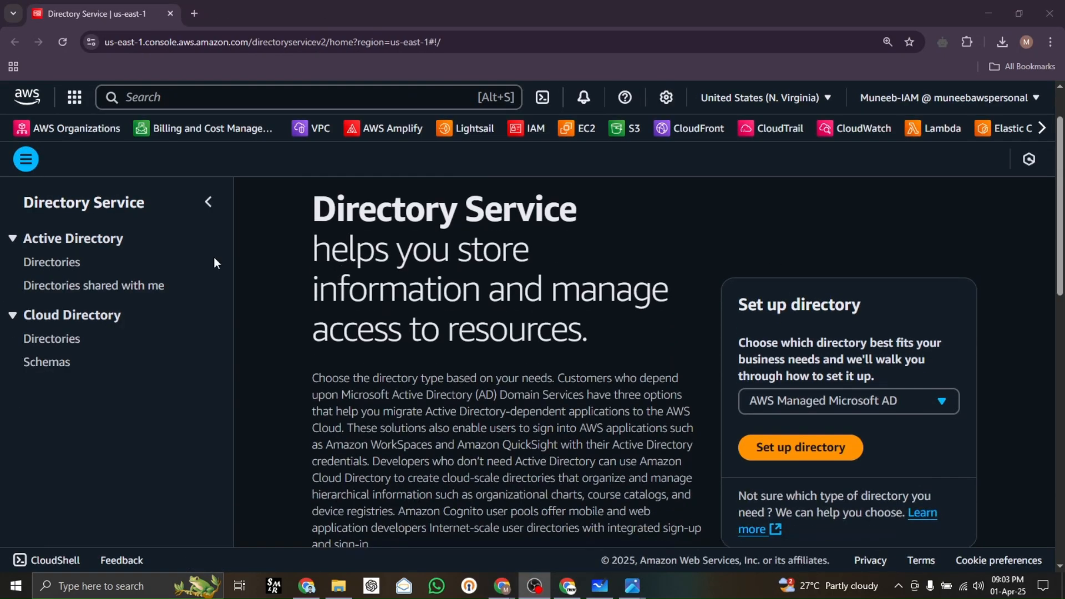
left_click(830, 456)
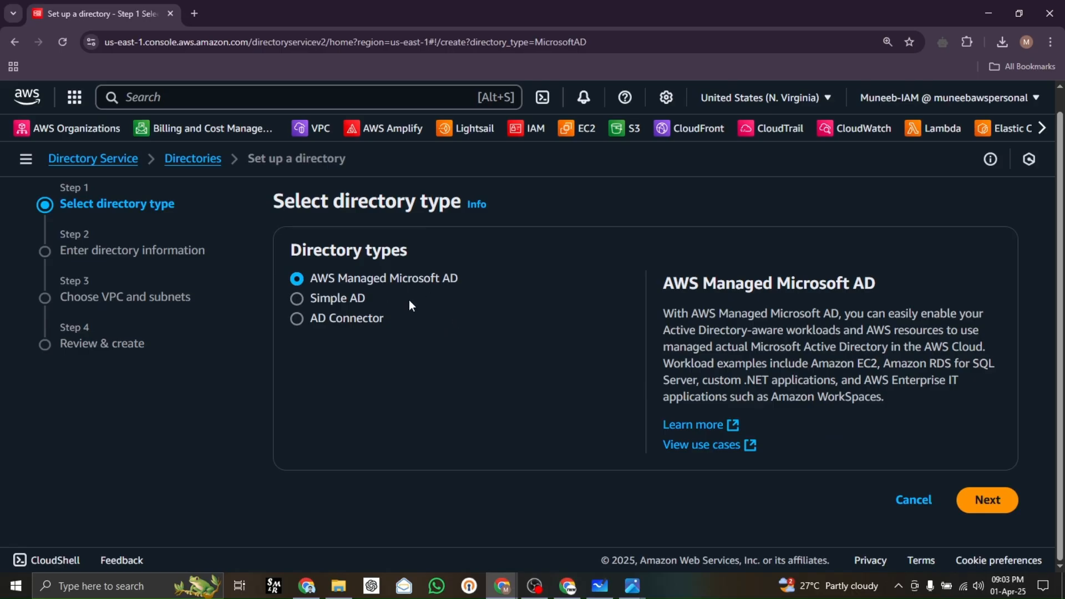
Continue with AWS Managed Microsoft AD as the directory type and select Standard Edition.
left_click(979, 499)
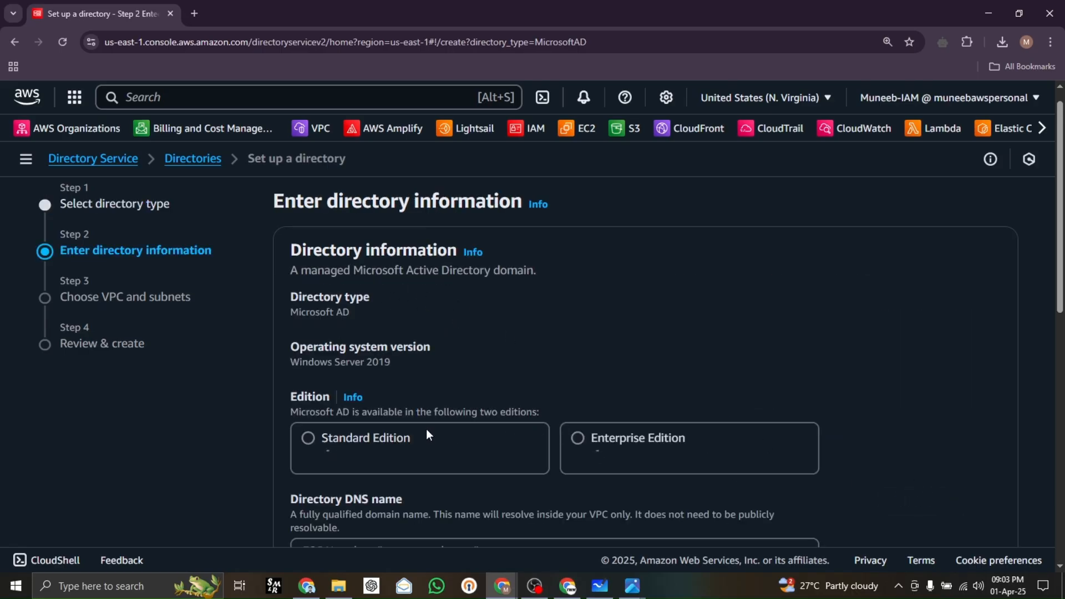
scroll(404, 328, "down", 2)
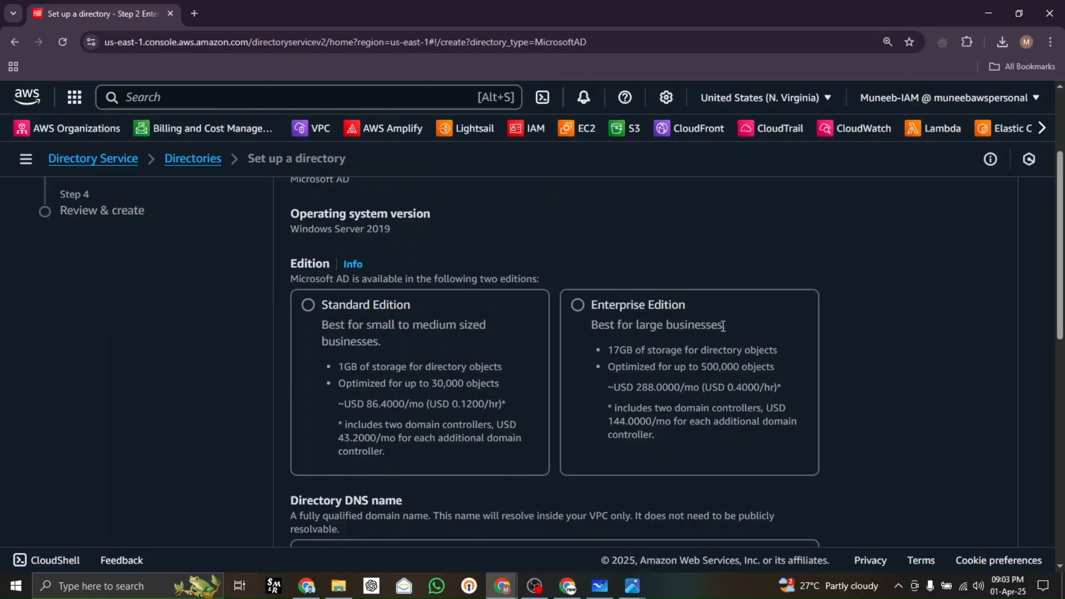
left_click_drag(722, 326, 593, 321)
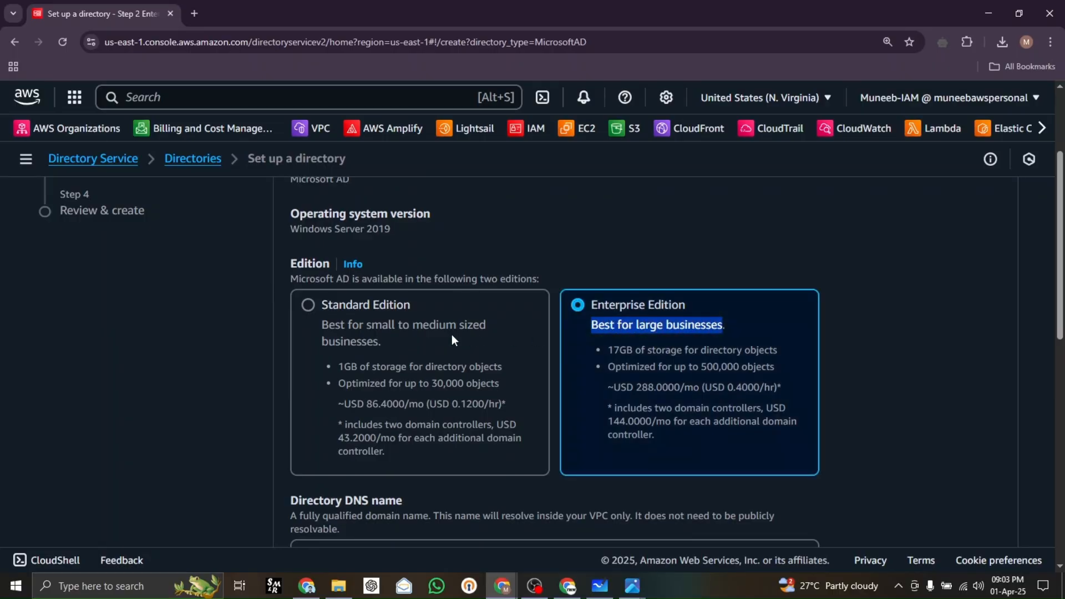
left_click_drag(377, 340, 330, 323)
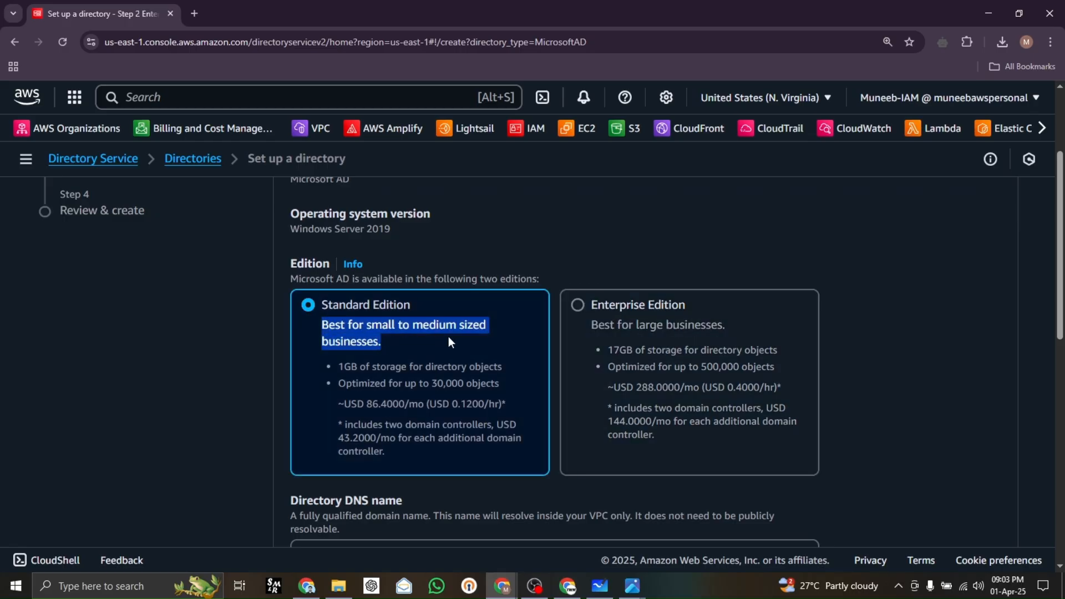
left_click(429, 343)
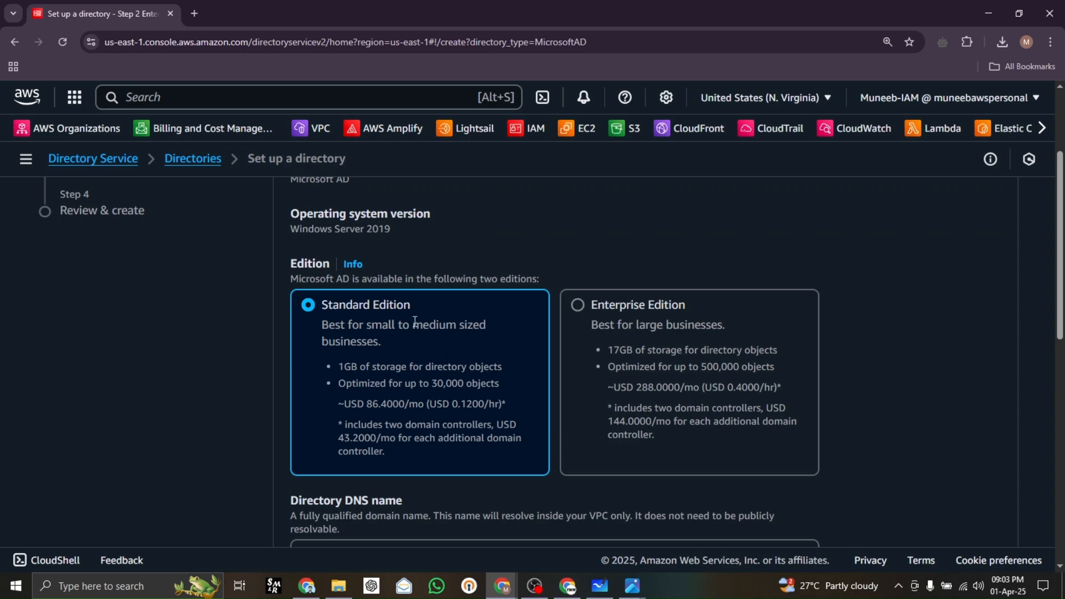
Set the directory DNS name to techwithmuneeb.local and the NetBIOS name to TECHWITHMUNEEB.
scroll(458, 364, "down", 2)
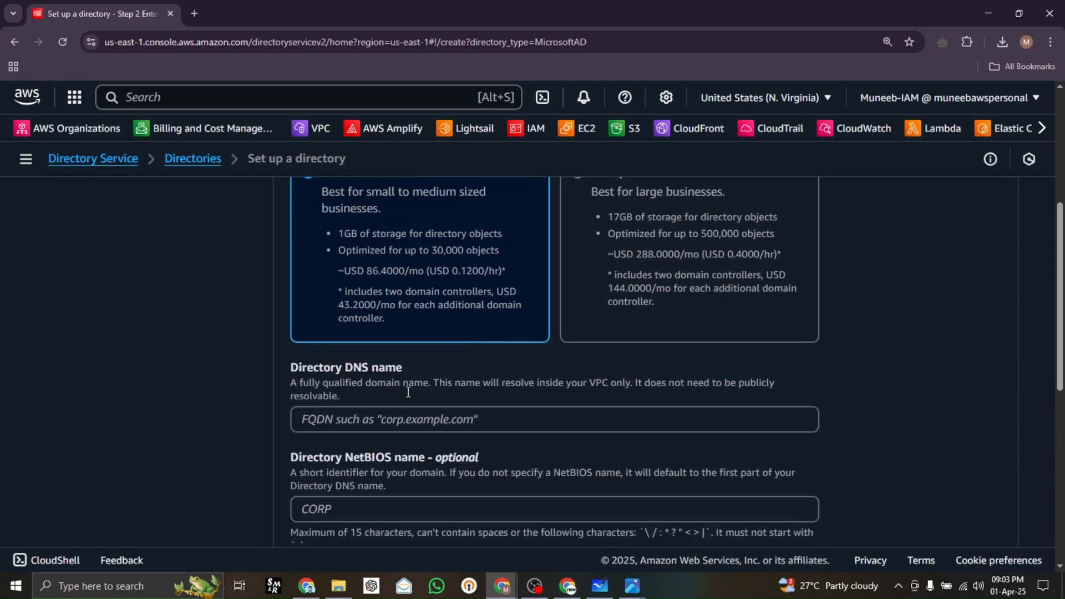
left_click(362, 417)
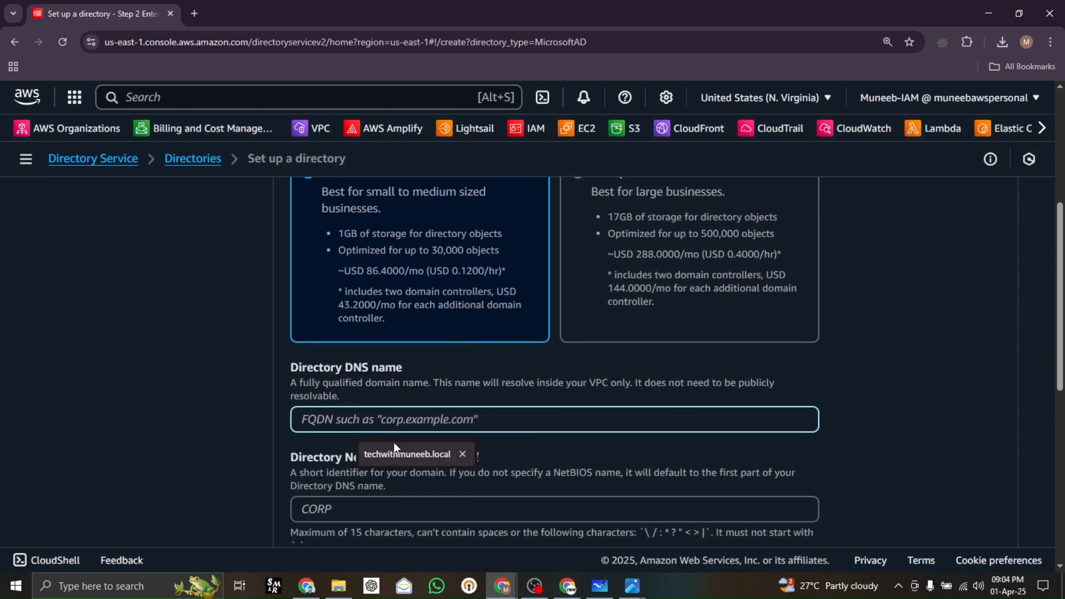
left_click(399, 458)
scroll(340, 420, "down", 3)
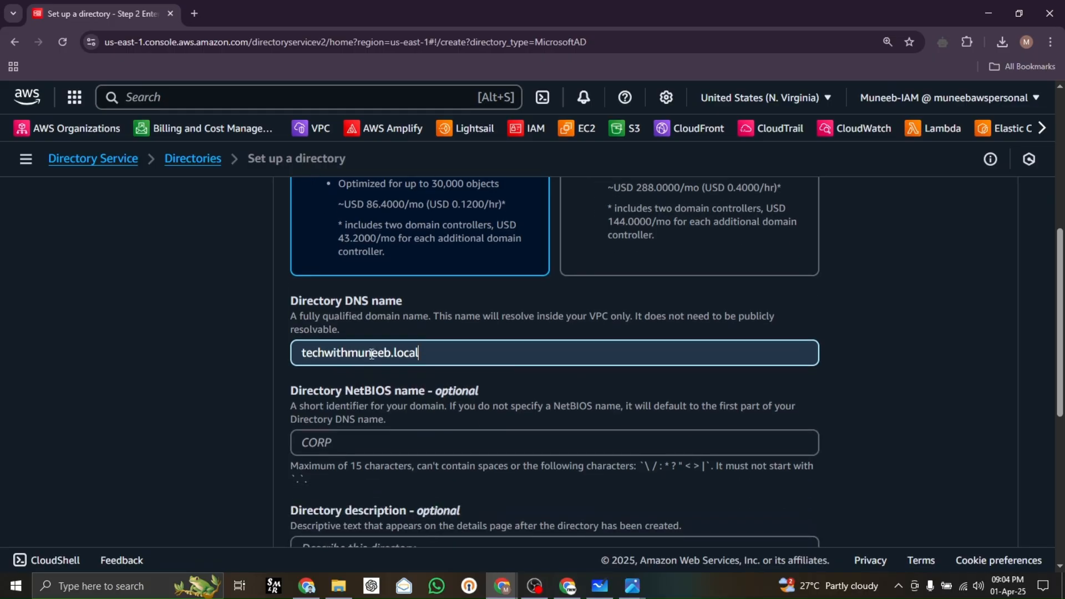
left_click(342, 319)
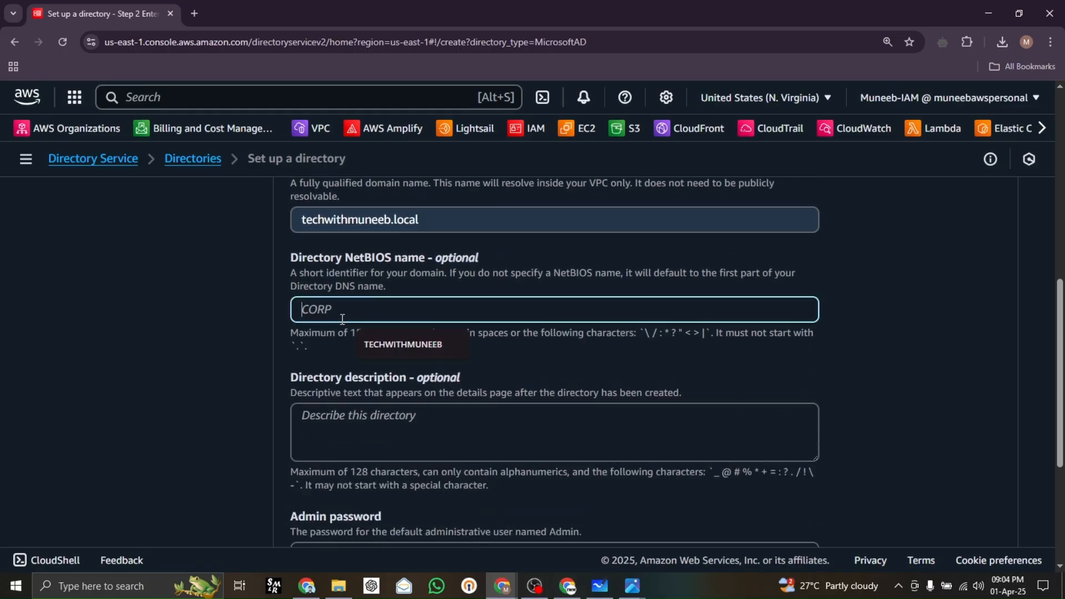
left_click(441, 350)
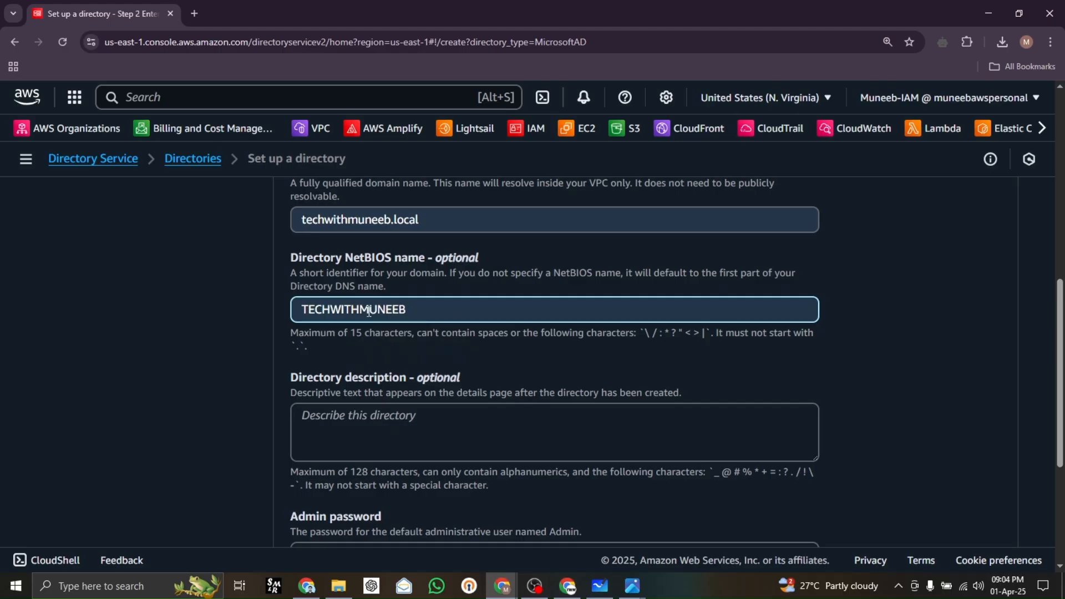
Enter the directory description "This is the Directory of Techwithmuneeb".
scroll(443, 328, "down", 1)
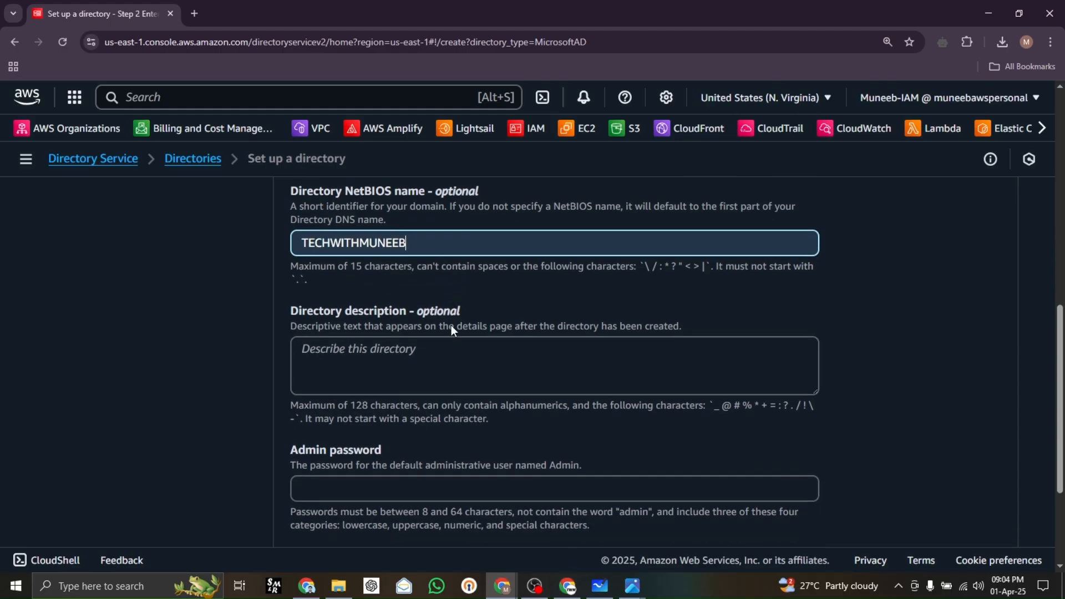
left_click(380, 356)
type("This i")
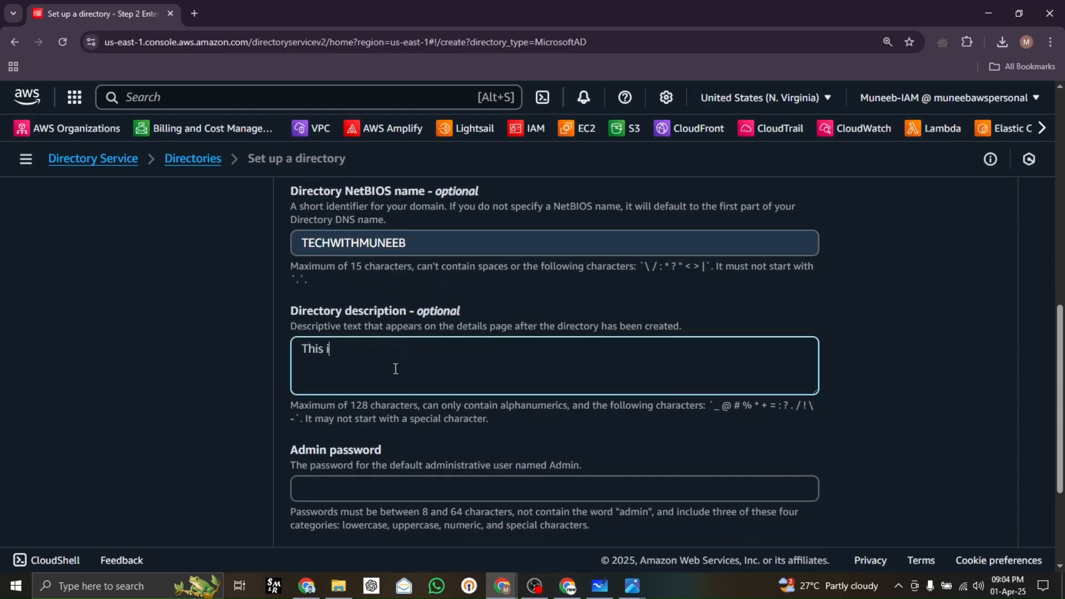
type("s the Directory of T")
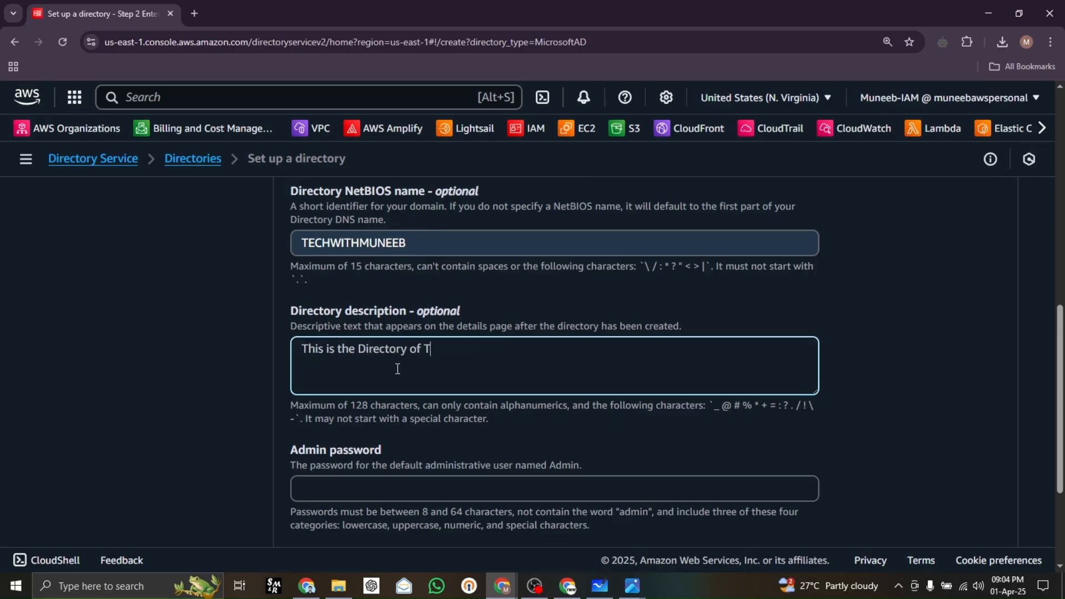
type("echwithmuneeb")
Enter and confirm the directory's Admin password, and continue to the VPC and subnet settings.
scroll(658, 409, "down", 3)
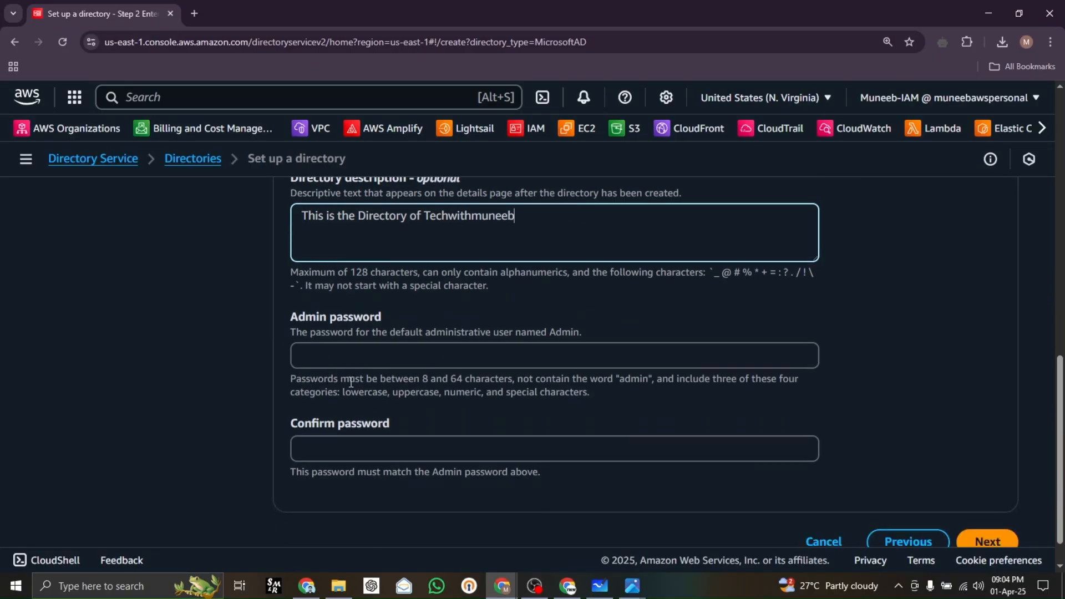
left_click(328, 351)
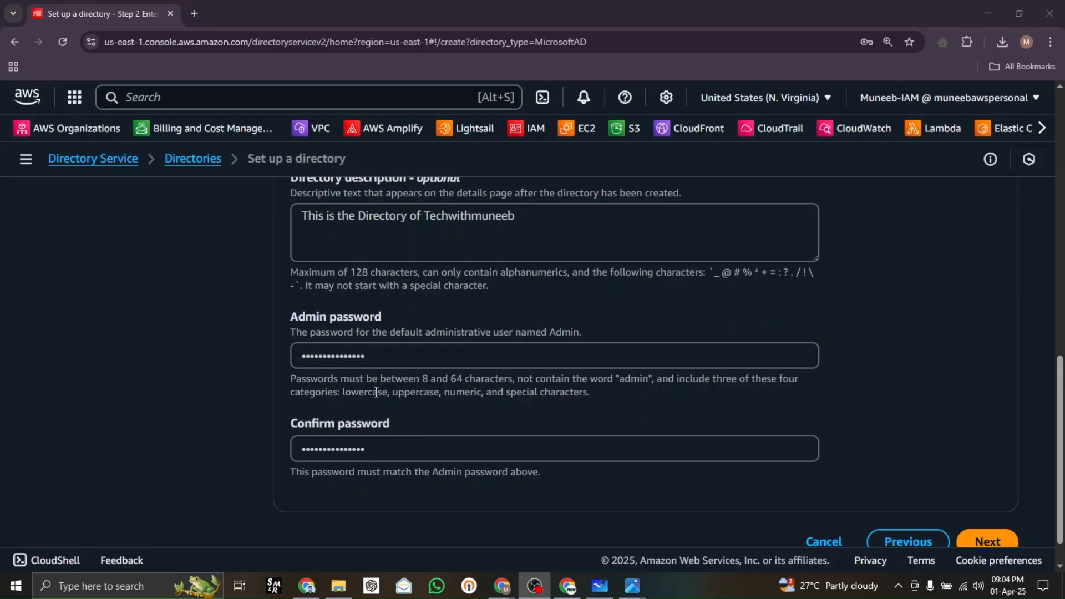
scroll(860, 460, "down", 1)
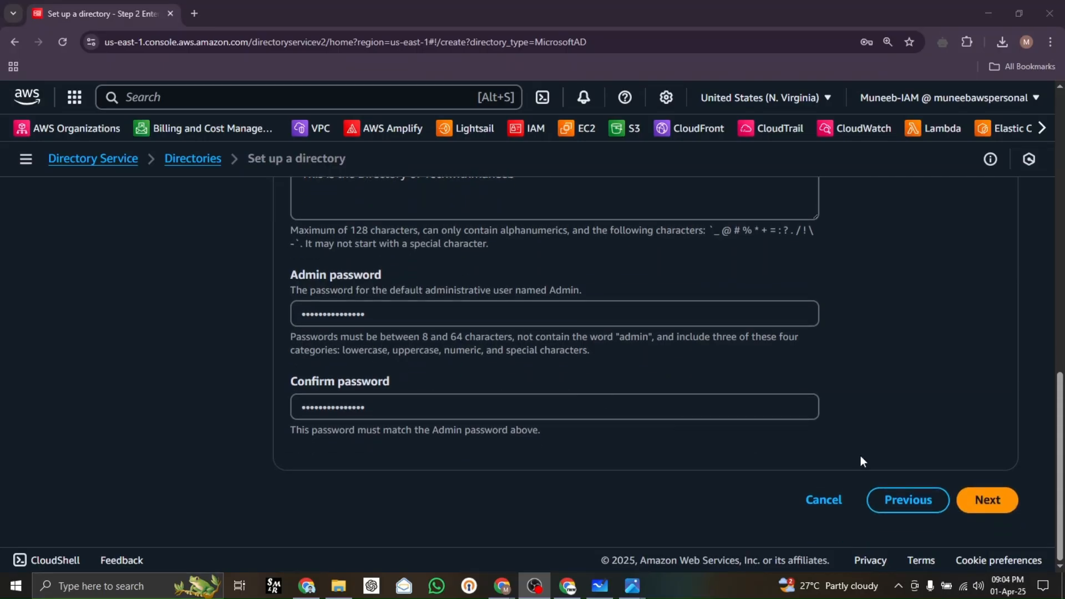
left_click(987, 499)
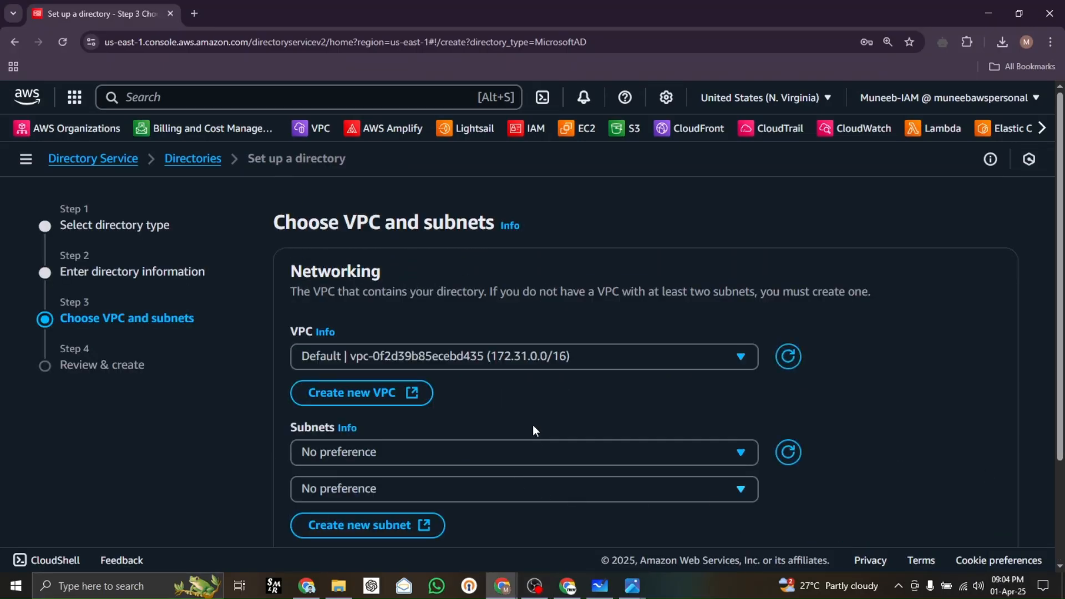
Place the directory in the 192.168.0.0/16 VPC with subnets Private-01 (192.168.1.0/24, us-east-1a) and Private-02 (192.168.2.0/24, us-east-1b).
left_click(605, 356)
left_click(540, 435)
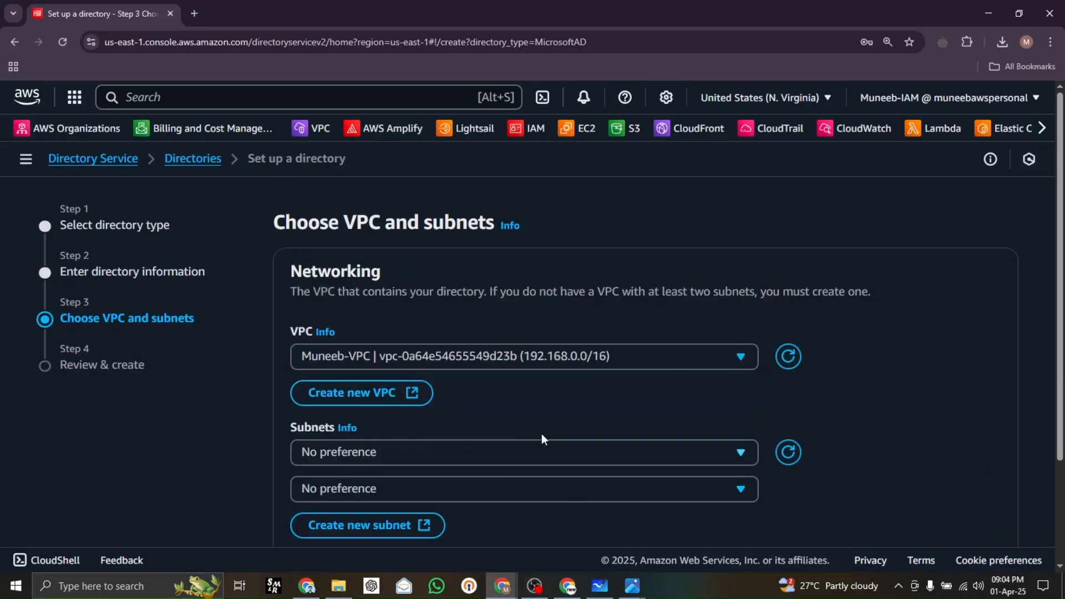
scroll(603, 341, "down", 3)
left_click(479, 331)
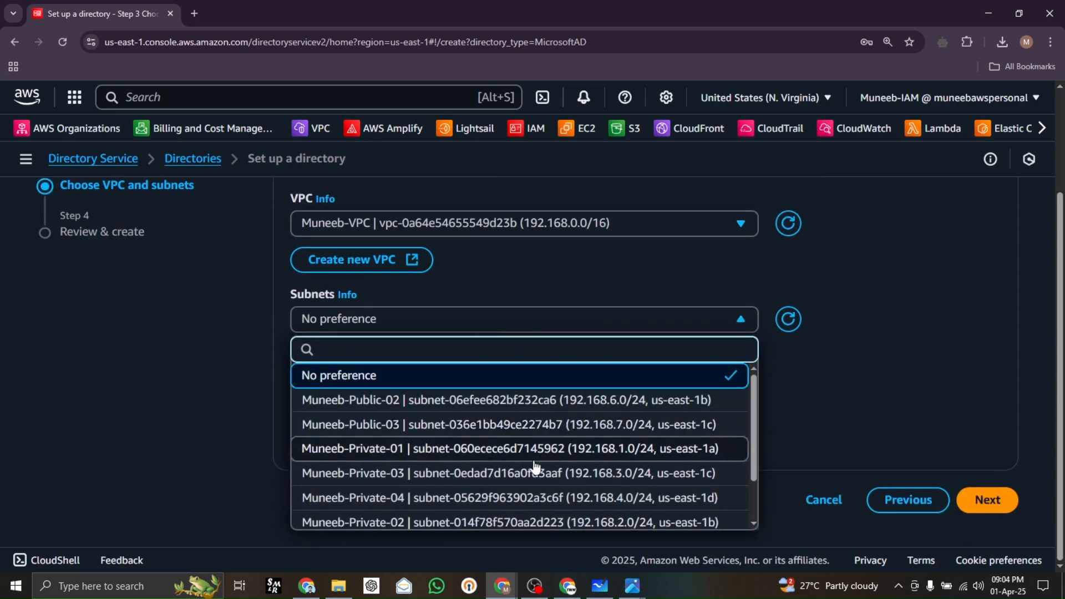
left_click(510, 442)
left_click(468, 359)
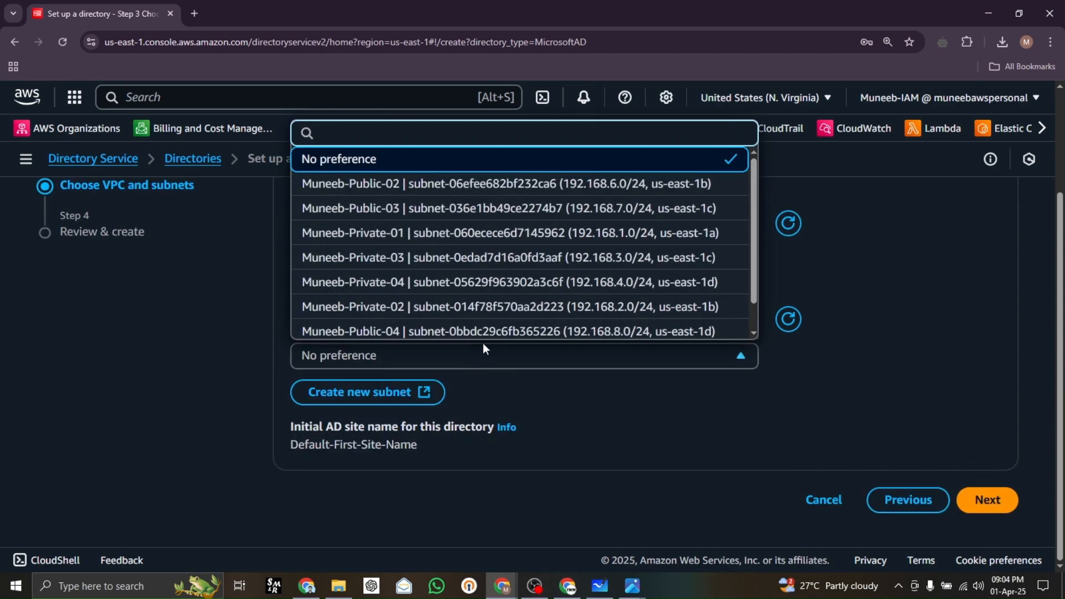
left_click(488, 305)
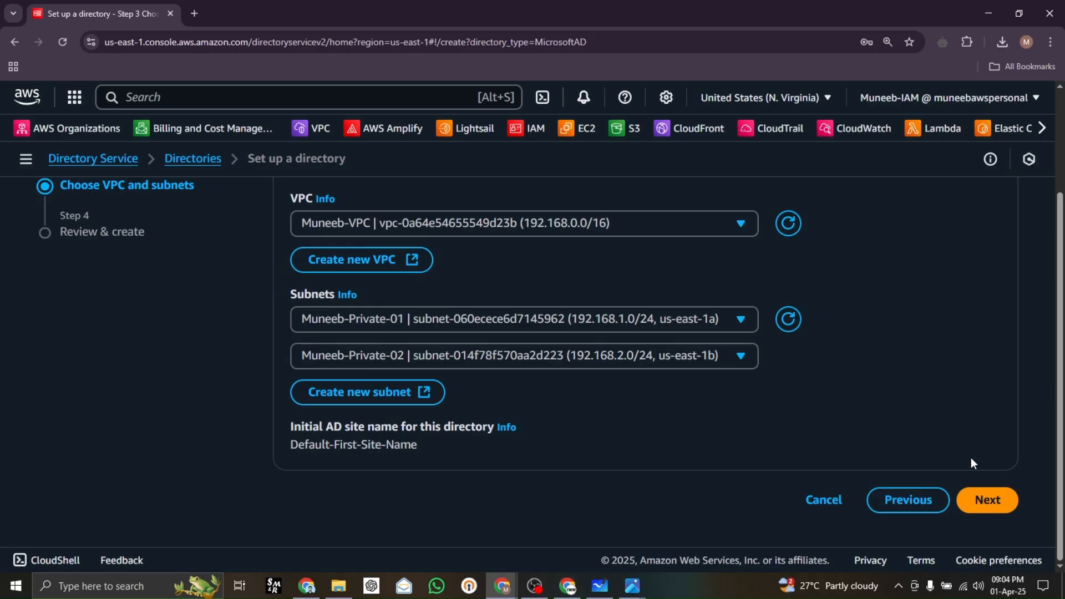
Review the directory configuration and pricing, and create the directory.
left_click(982, 499)
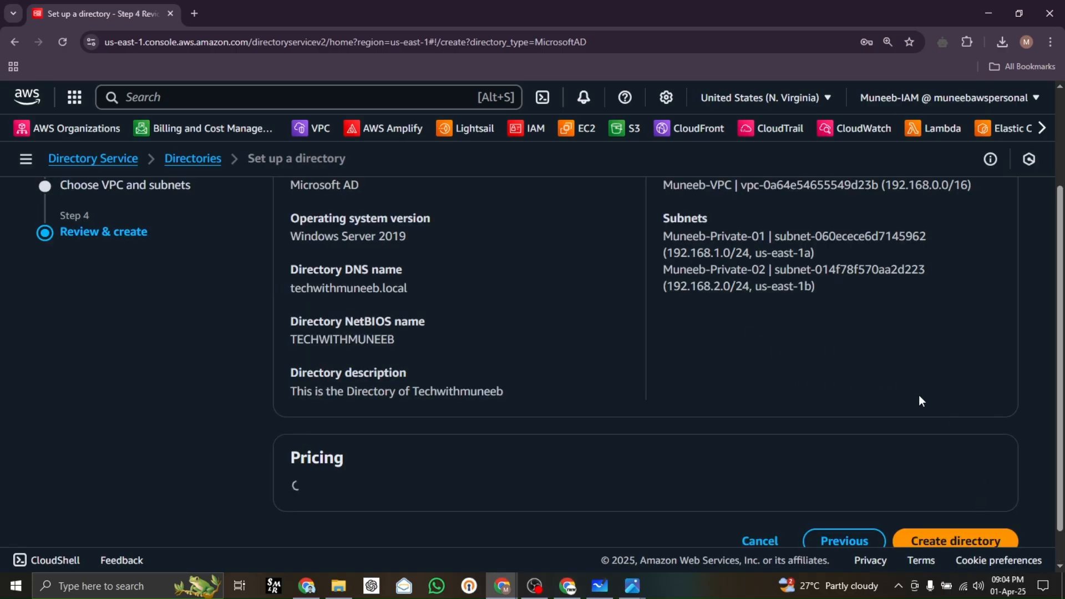
scroll(845, 354, "down", 3)
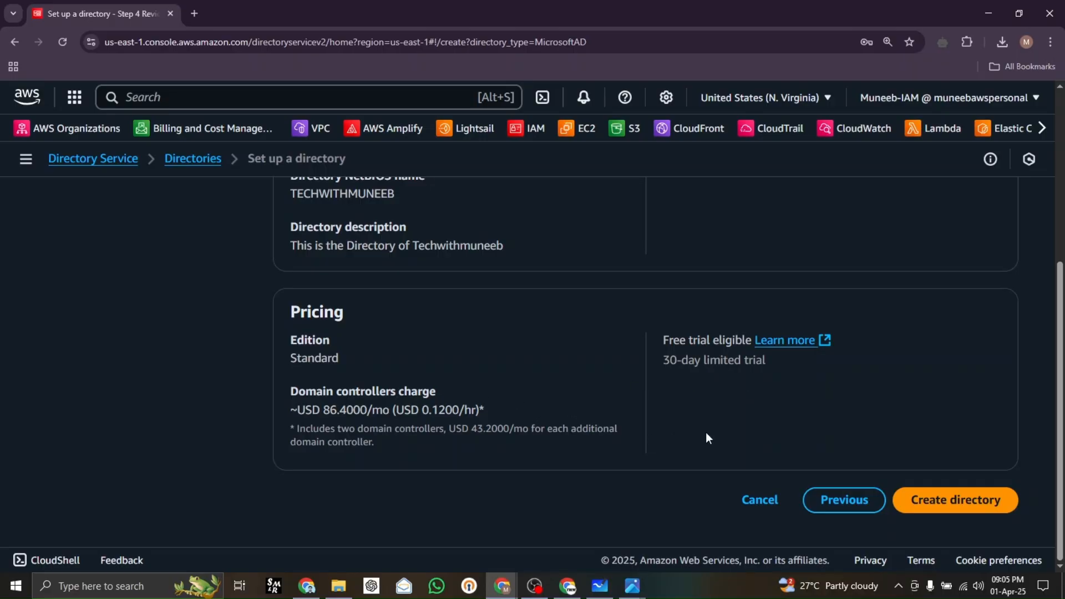
left_click(920, 498)
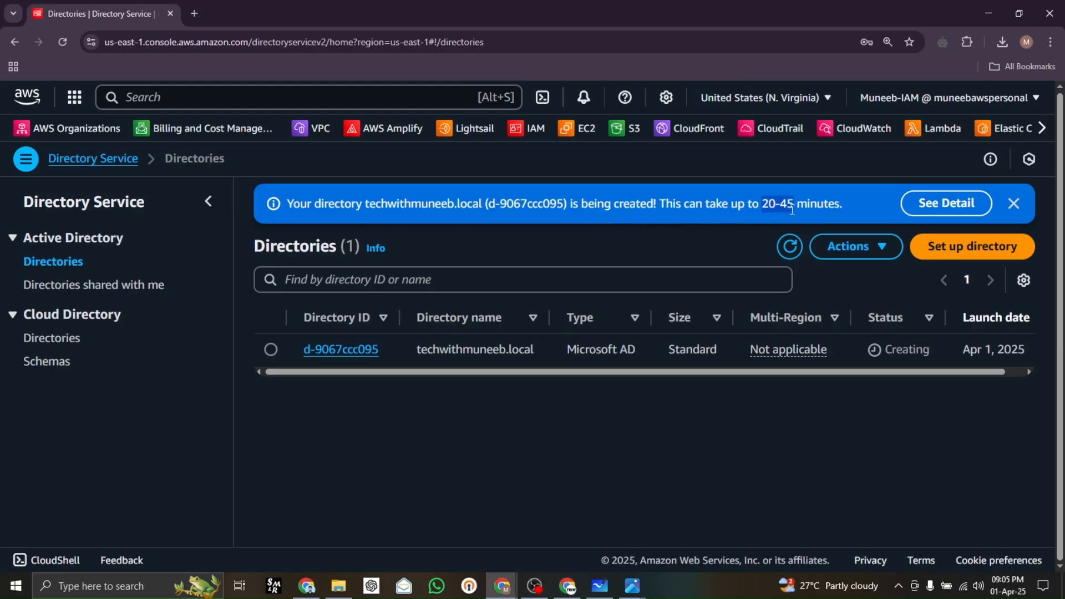
View and refresh the new directory's details, and return to the list of directories.
left_click(949, 203)
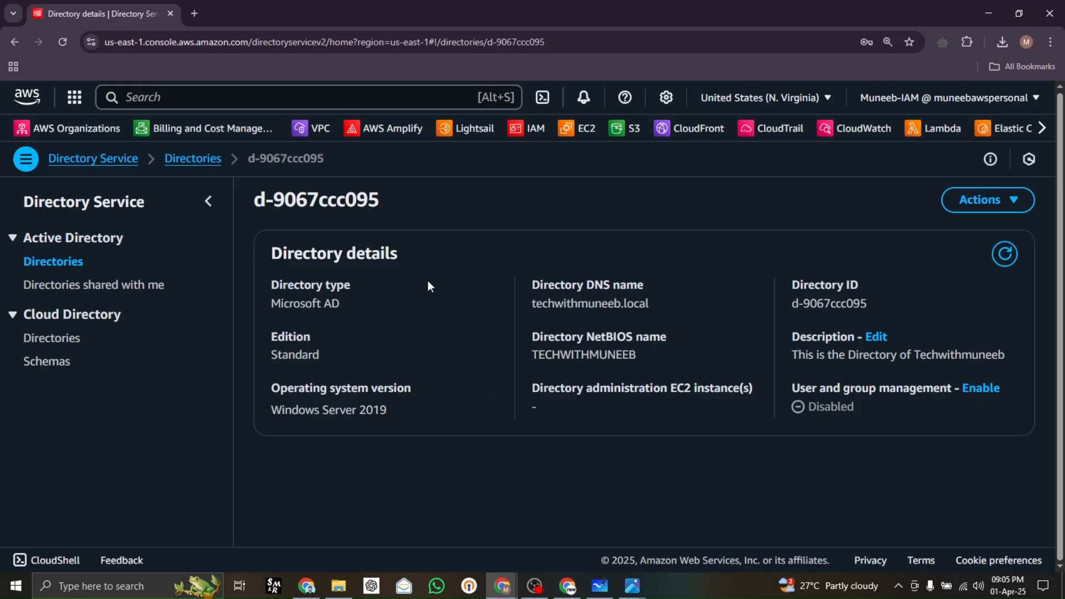
left_click(1003, 254)
left_click(186, 159)
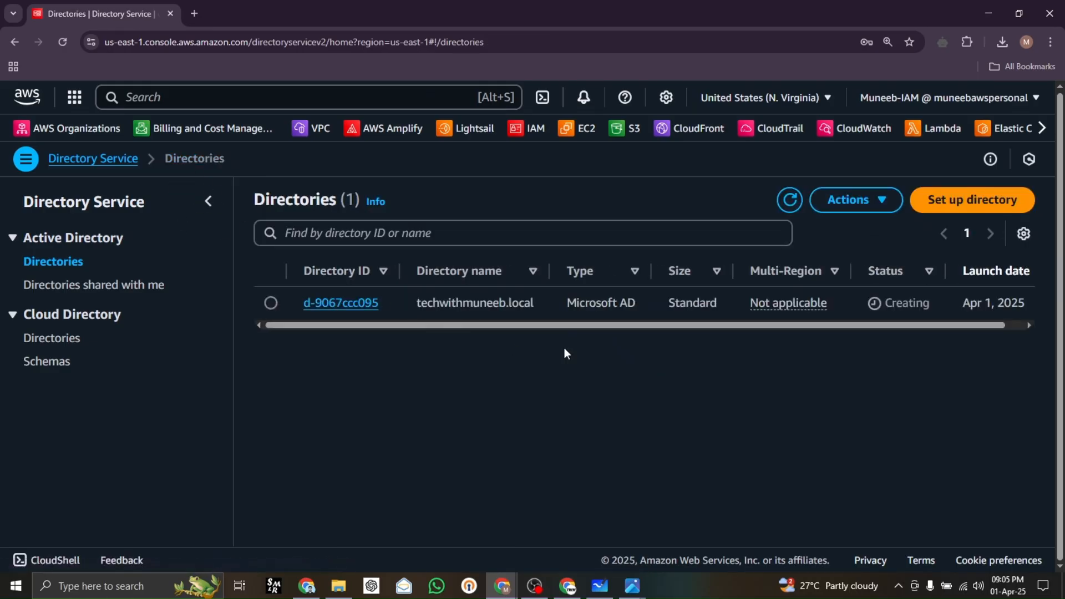
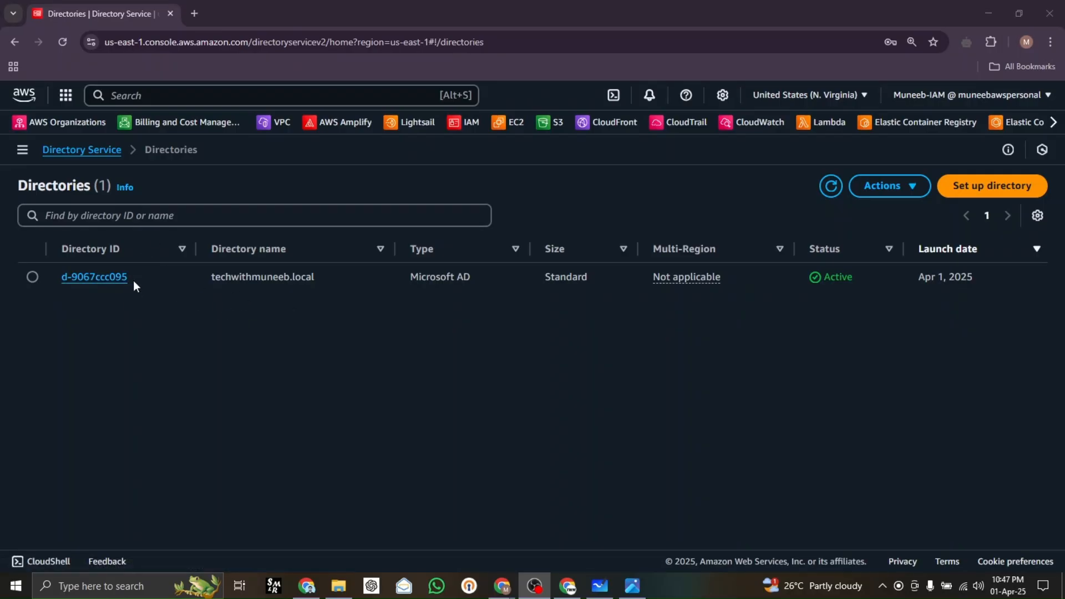
Open the techwithmuneeb.local directory's details and enable user and group management.
left_click(99, 279)
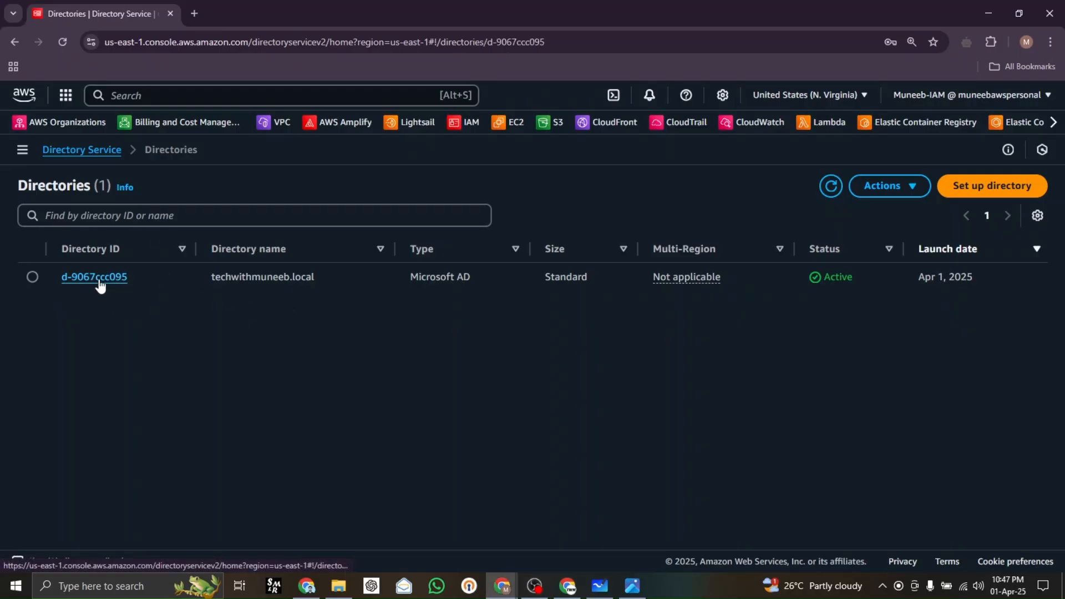
scroll(439, 342, "down", 3)
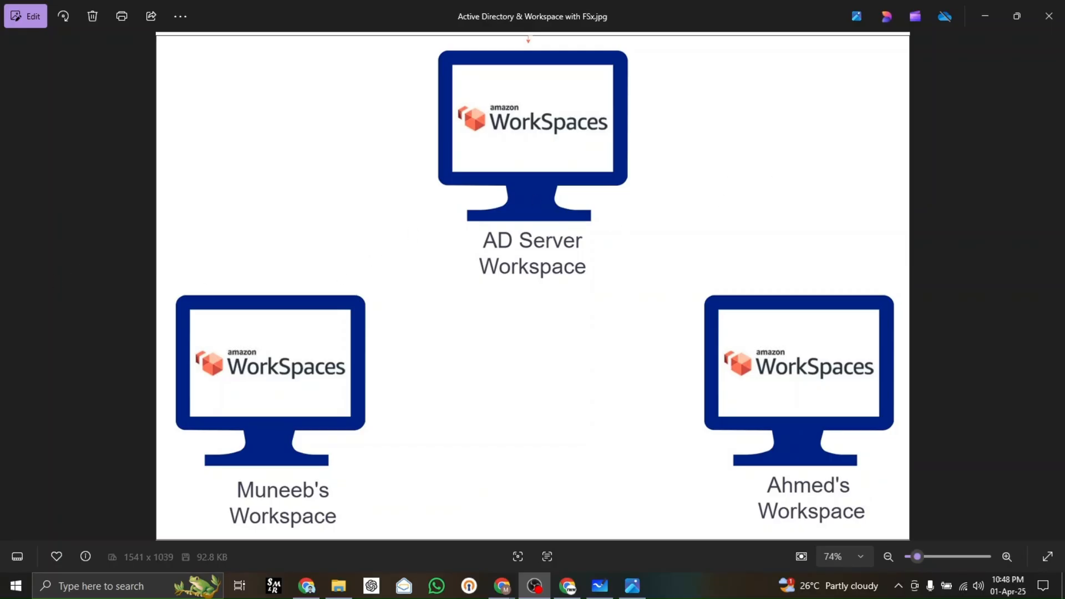
key("alt+Tab")
scroll(611, 425, "down", 1)
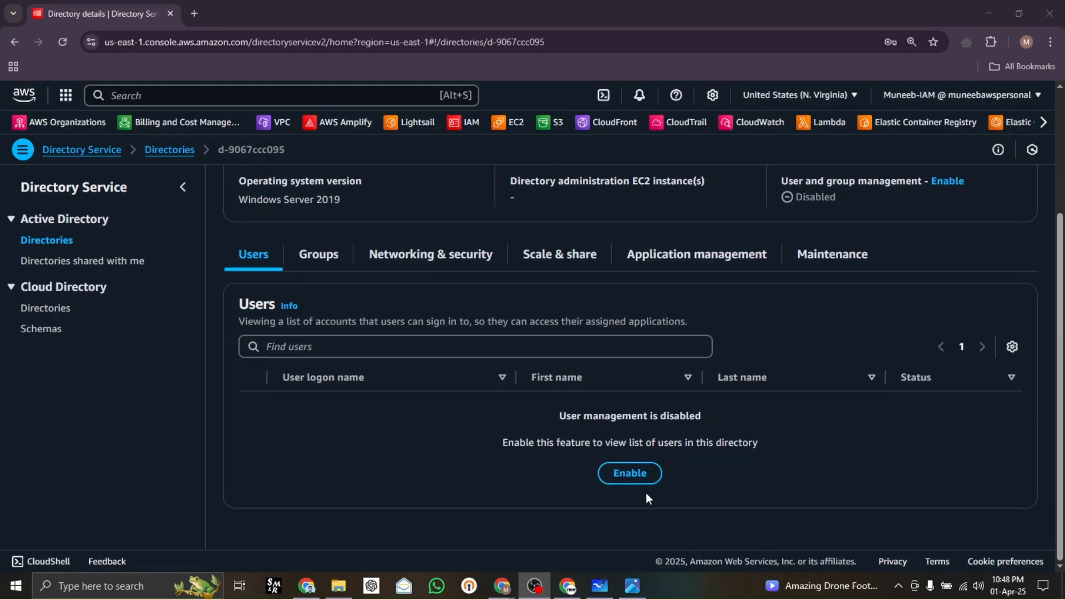
left_click(629, 480)
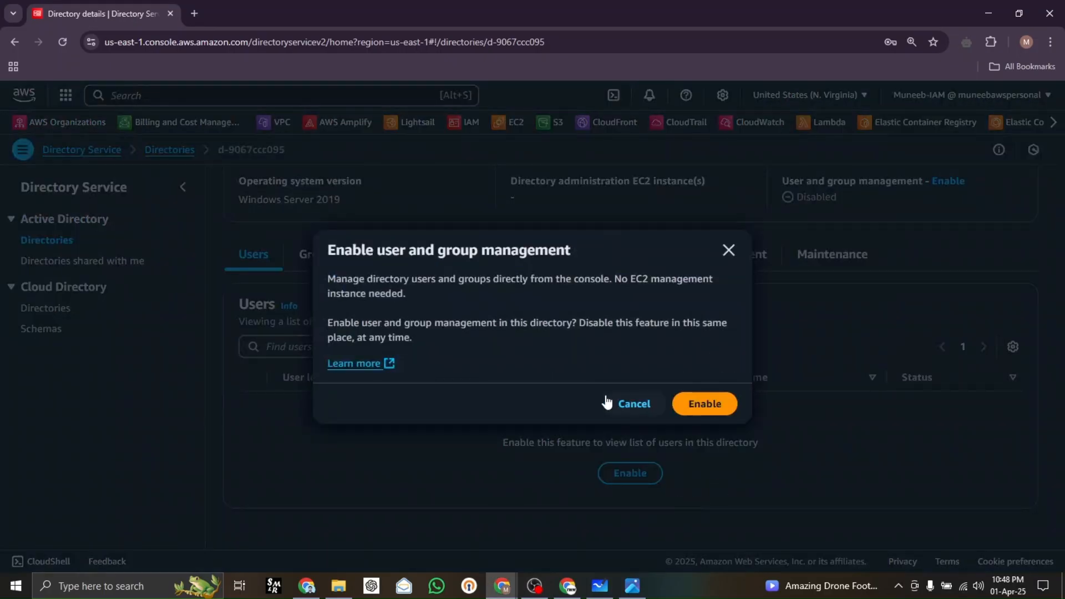
left_click(705, 403)
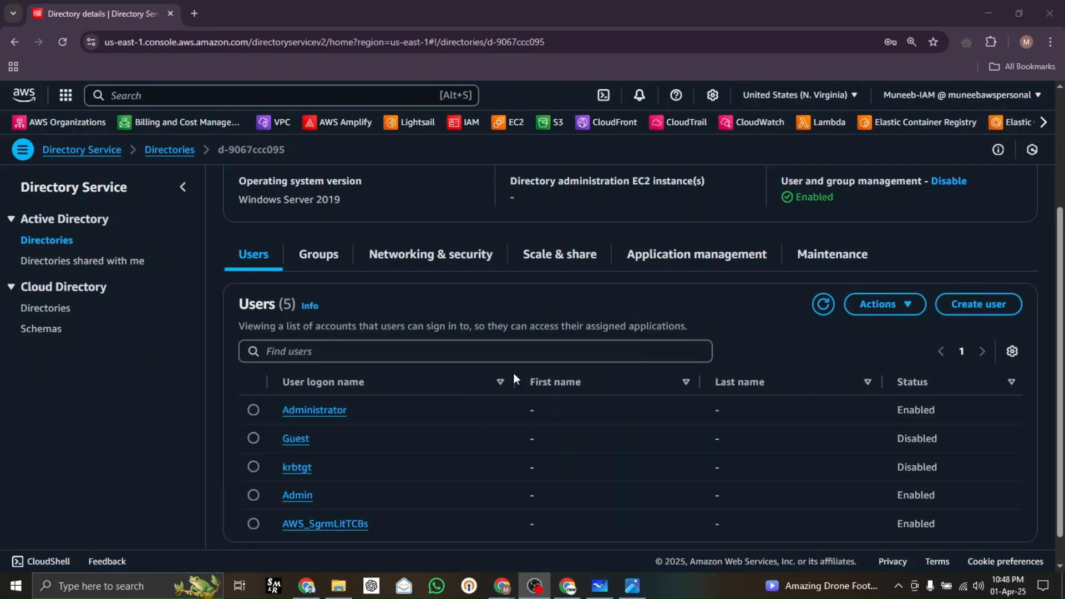
Start creating a directory user and enter the user's logon name, the new password and its confirmation.
scroll(474, 404, "down", 1)
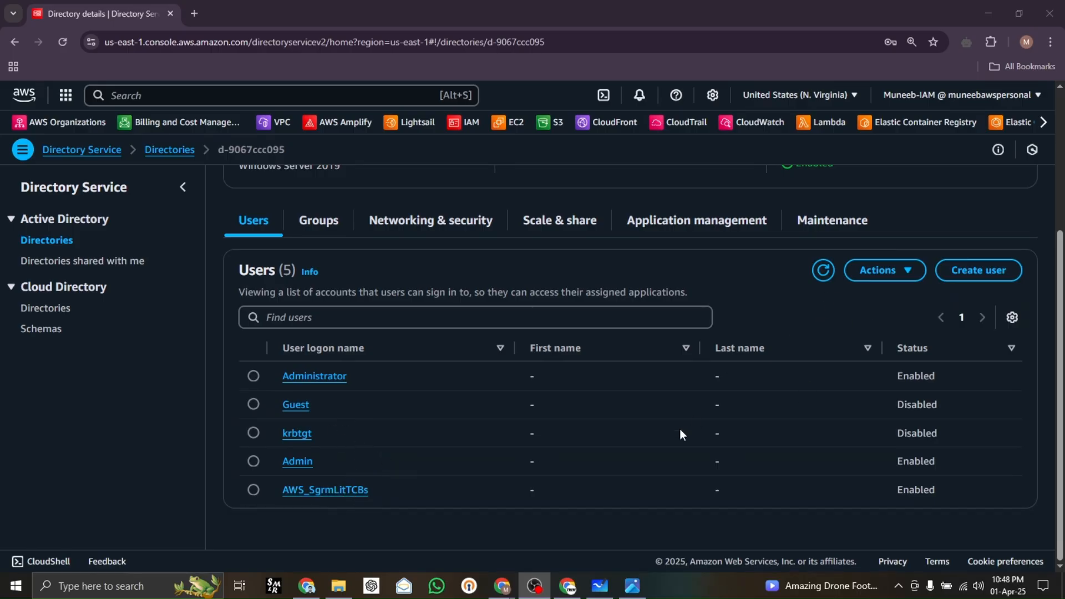
left_click(979, 270)
left_click(475, 304)
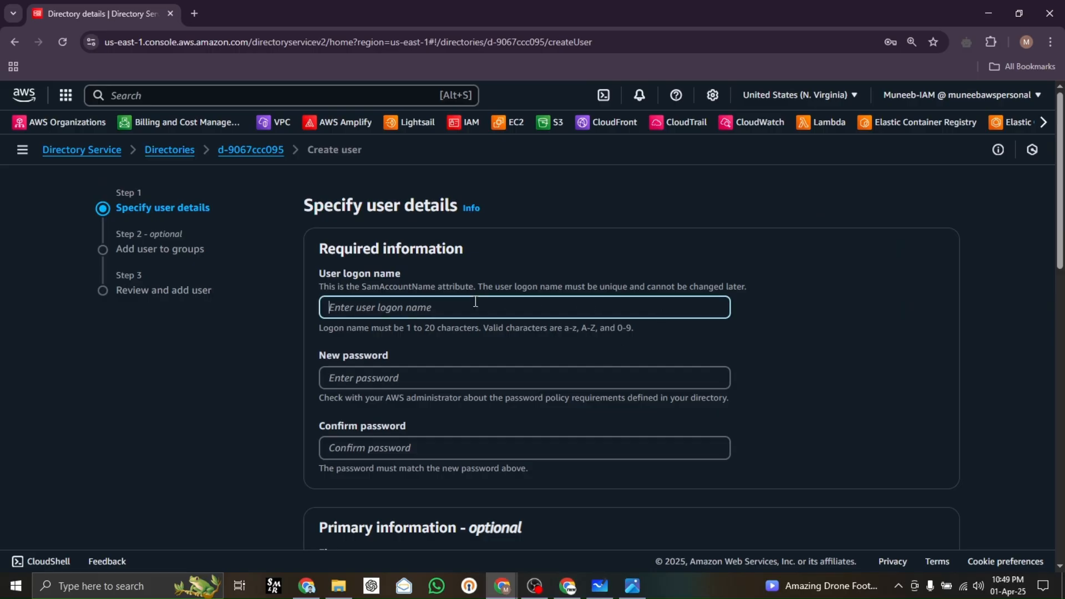
type("muneeb")
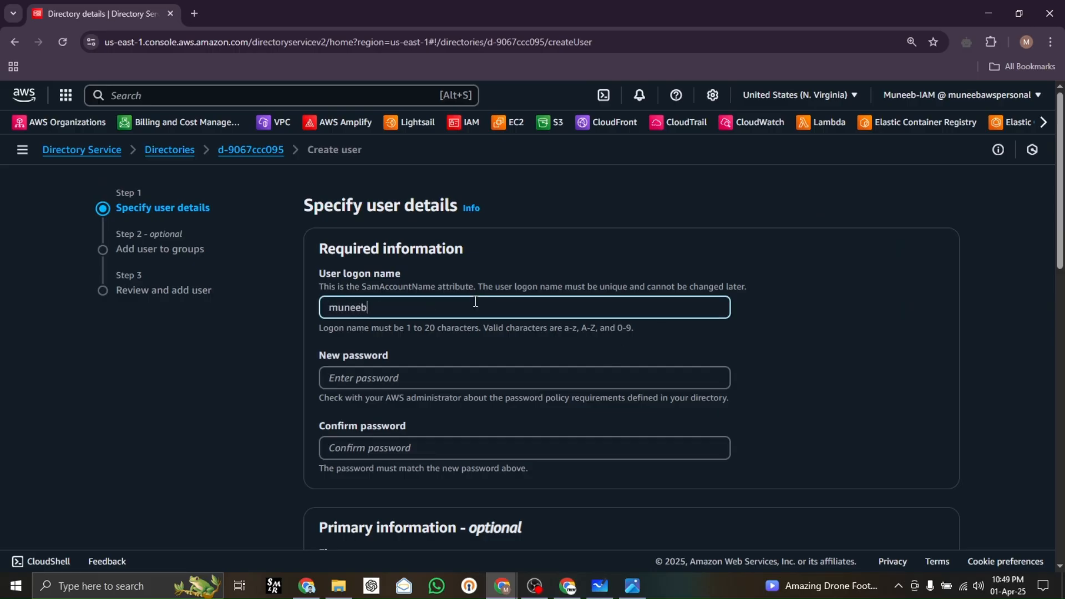
key("Tab")
type("••••")
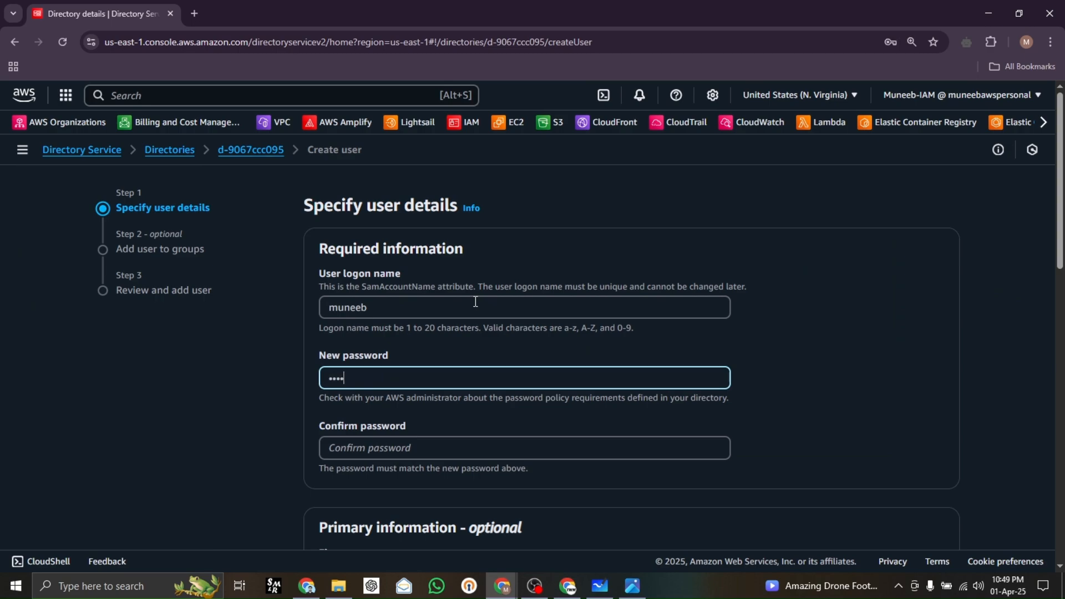
type("•••••")
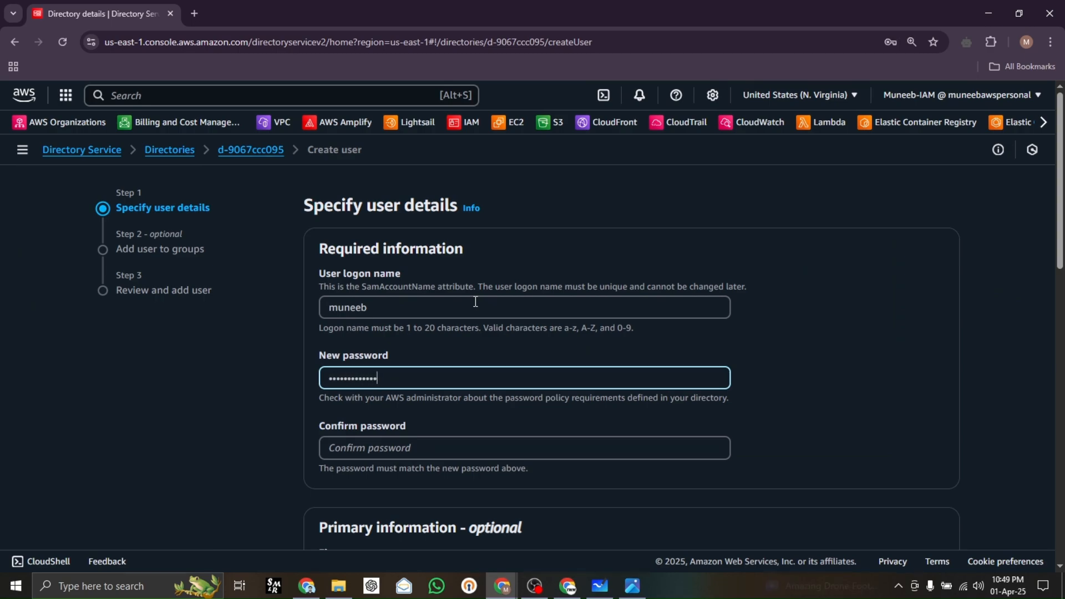
type("••••")
key("Tab")
type("••••••••")
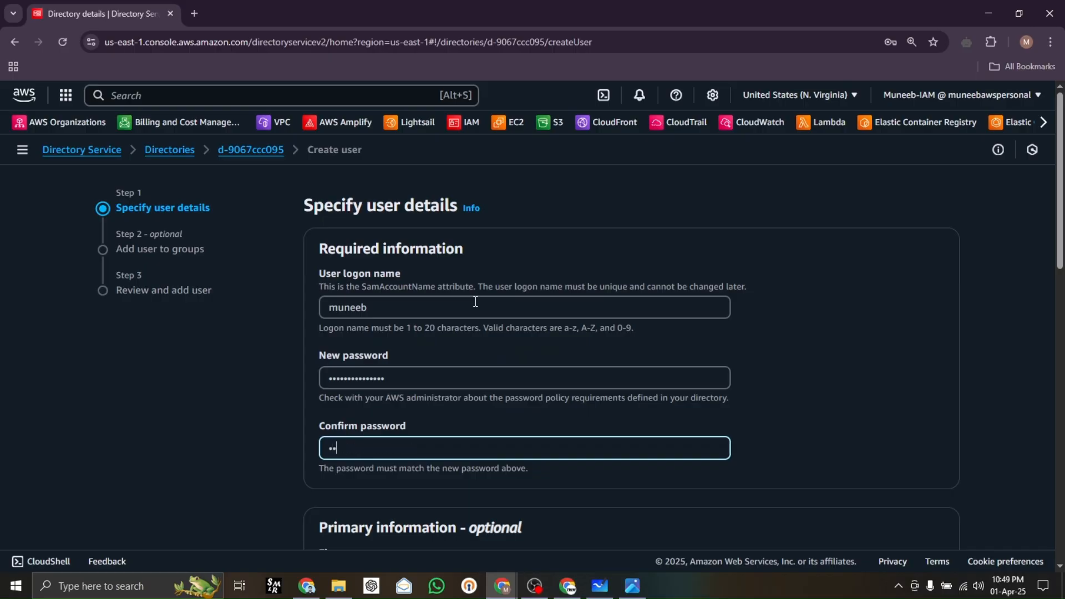
type("•••••")
Fill in the user's first name, last name, display name and e-mail address, and continue to the group selection.
scroll(517, 419, "down", 3)
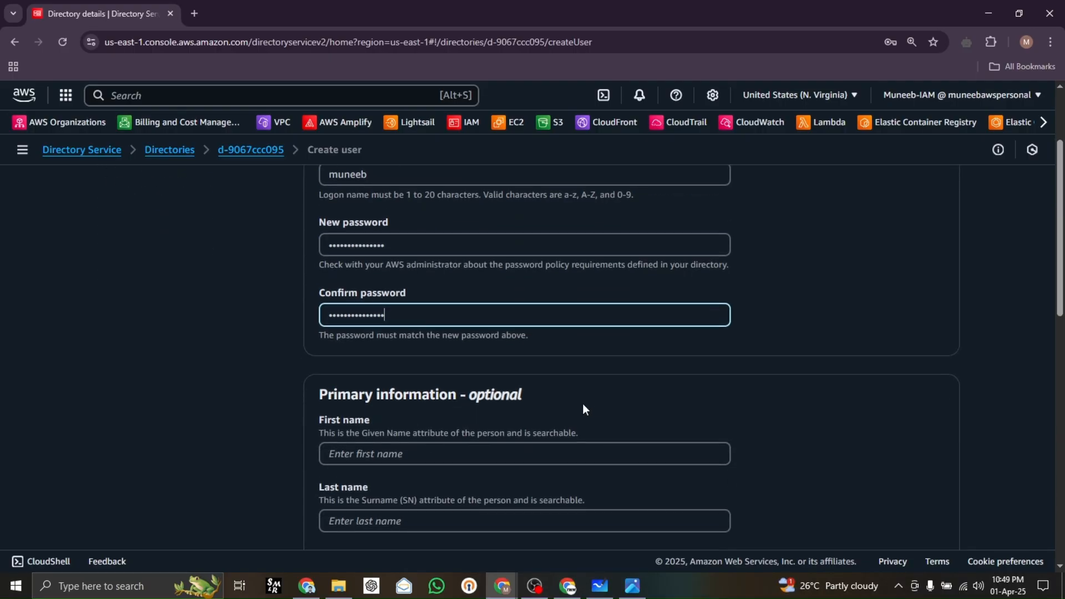
left_click(342, 392)
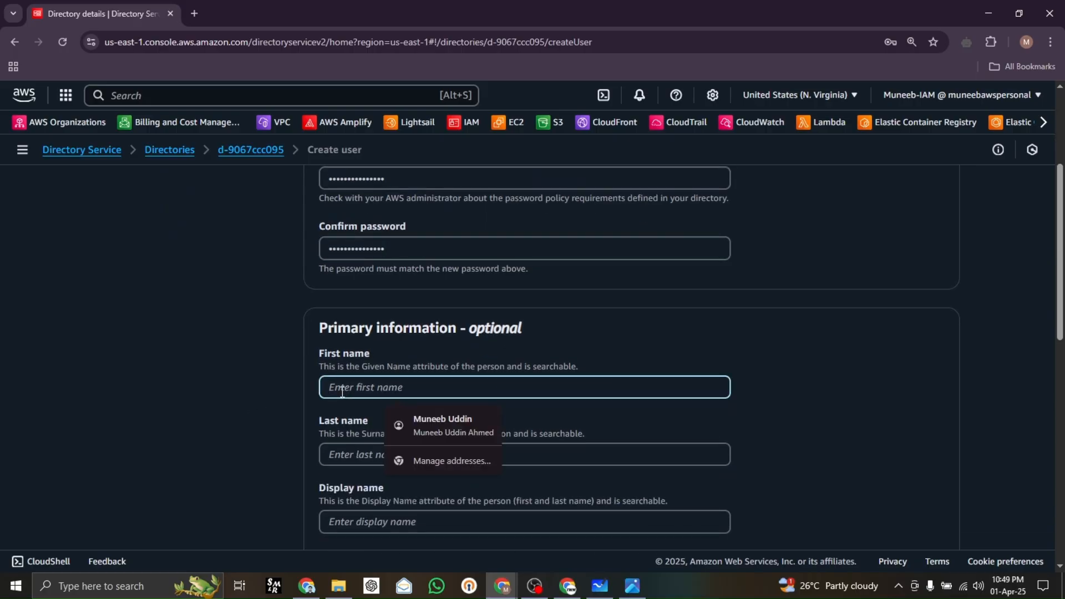
type("Muneeb")
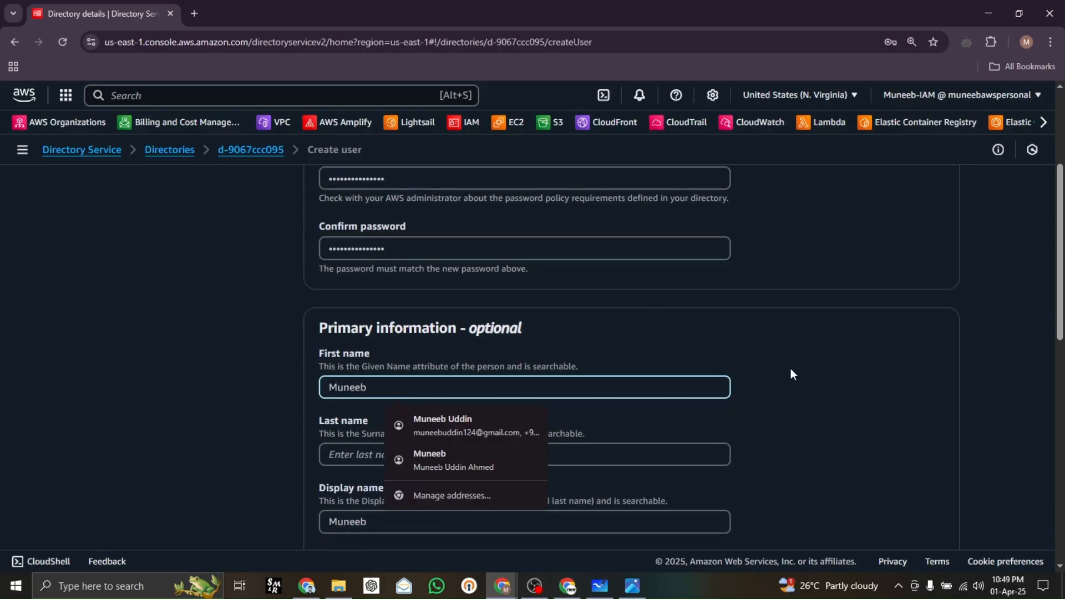
left_click(790, 370)
scroll(721, 353, "down", 3)
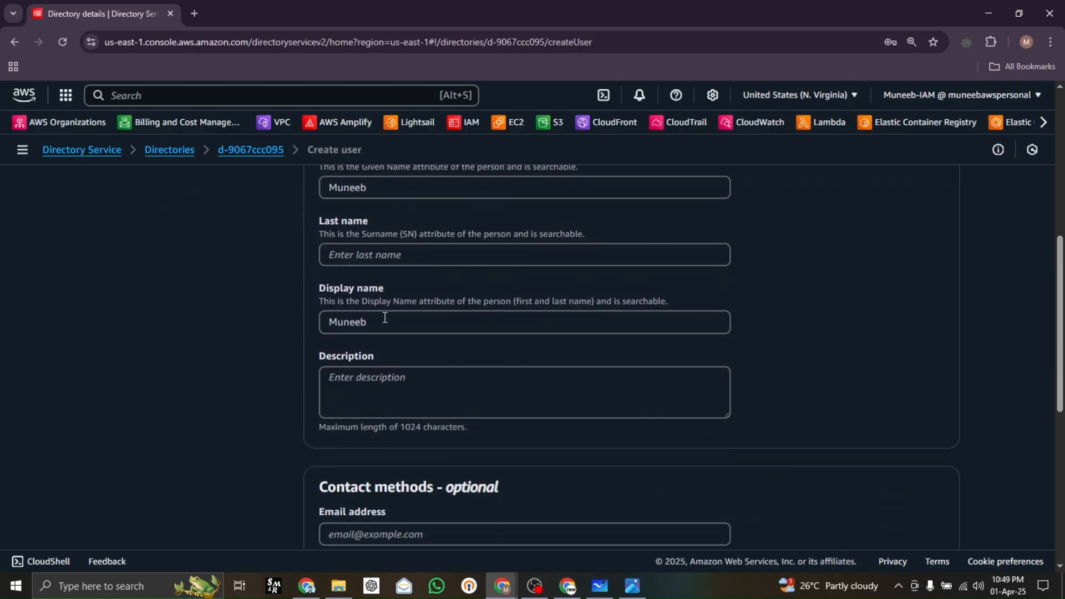
scroll(554, 388, "down", 2)
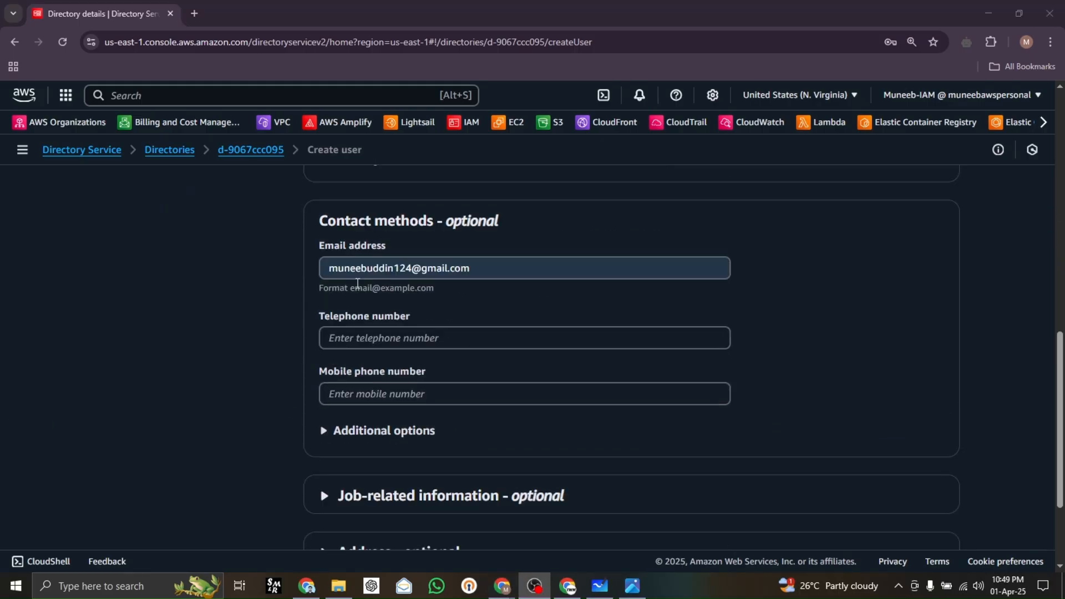
scroll(572, 320, "down", 2)
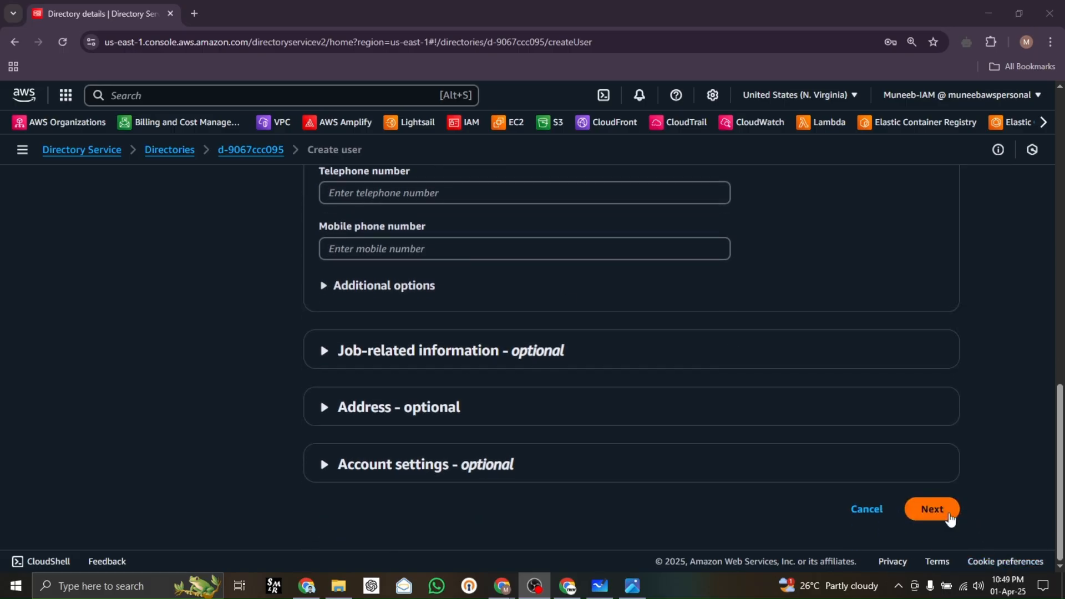
left_click(938, 515)
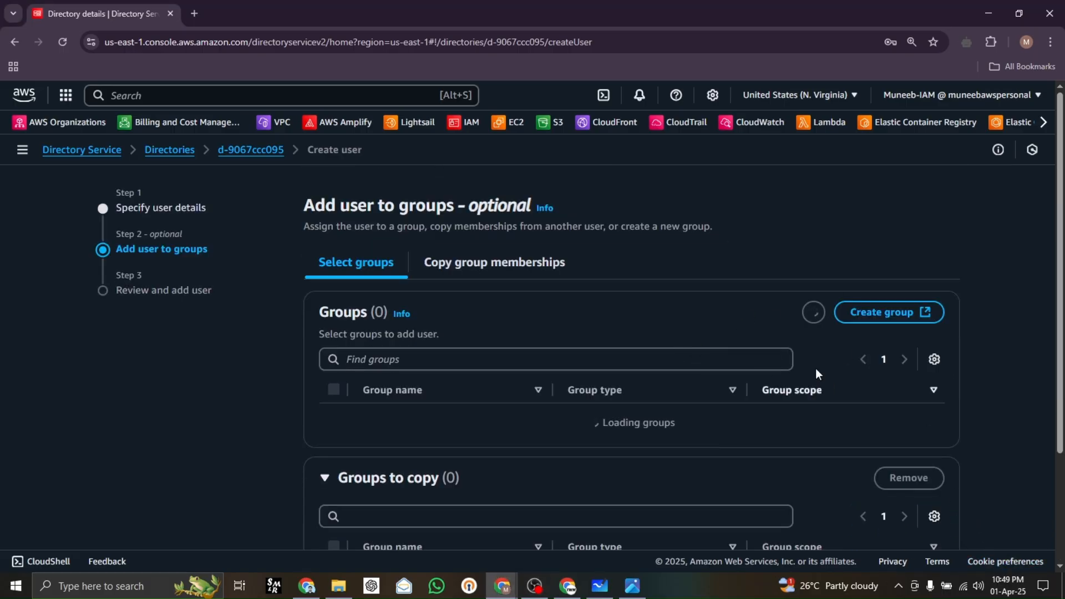
Look through the available groups and continue to the review without adding the user to any group.
scroll(816, 369, "down", 3)
scroll(894, 375, "down", 12)
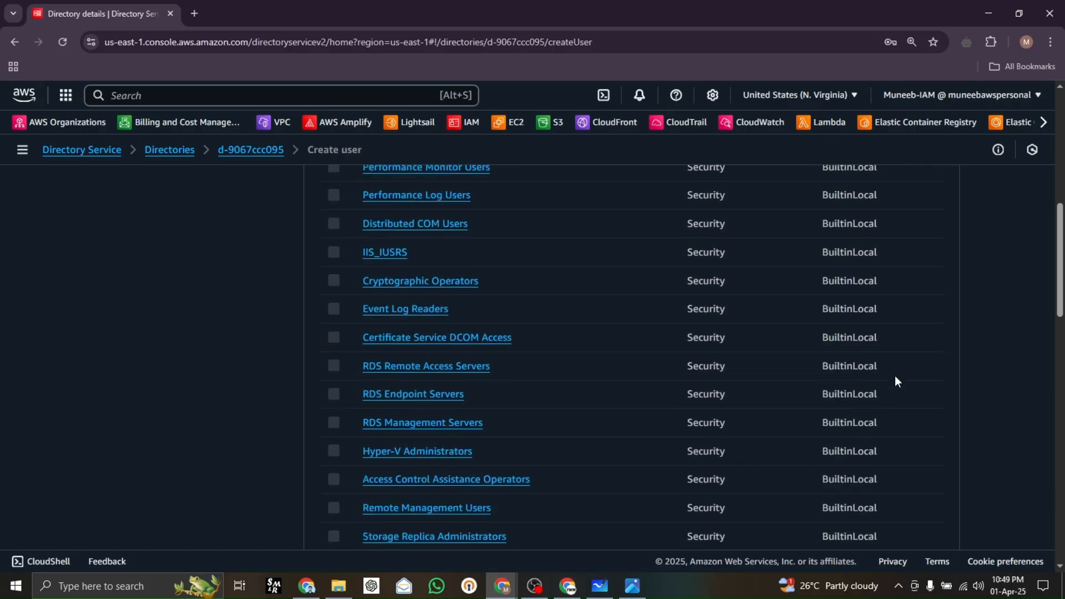
scroll(839, 351, "up", 12)
scroll(451, 304, "up", 3)
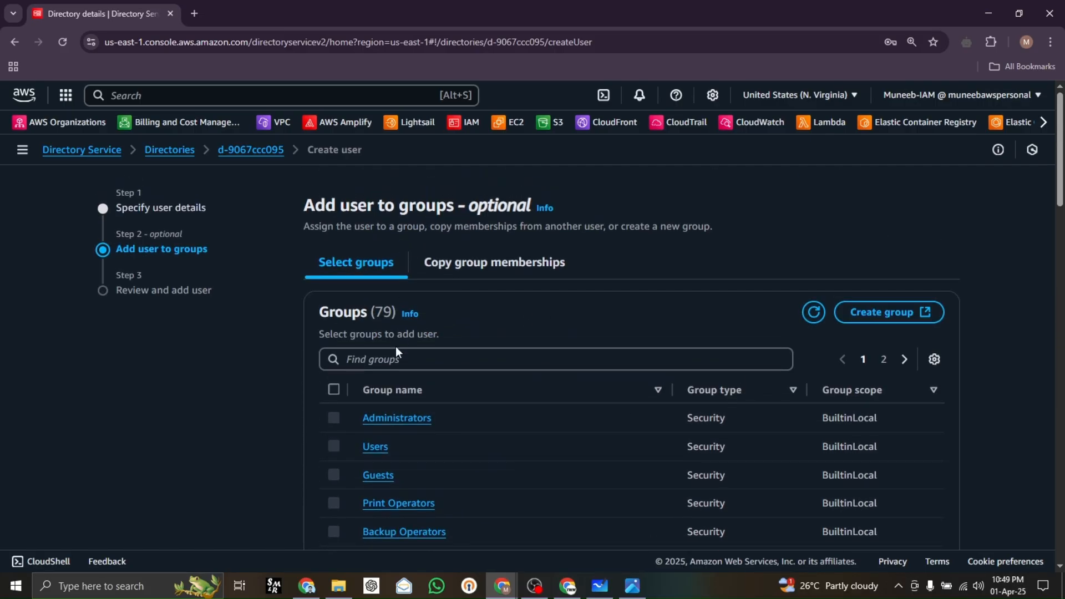
scroll(431, 413, "down", 4)
scroll(433, 301, "down", 15)
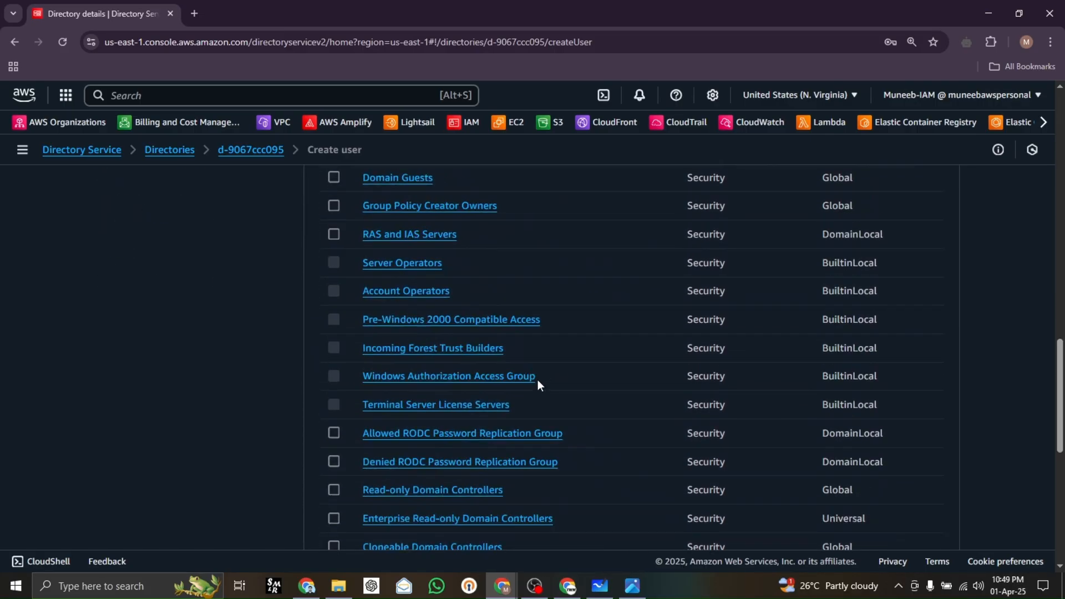
left_click(931, 509)
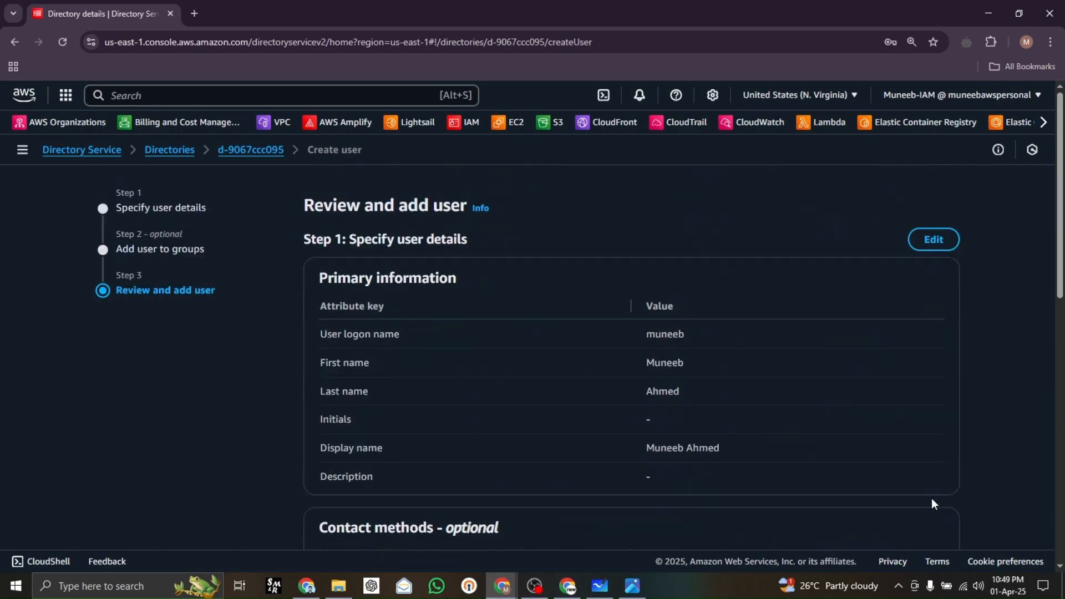
Review the user's primary and contact information, submit the user creation and examine its result.
scroll(691, 380, "down", 3)
scroll(409, 312, "up", 3)
scroll(668, 390, "down", 10)
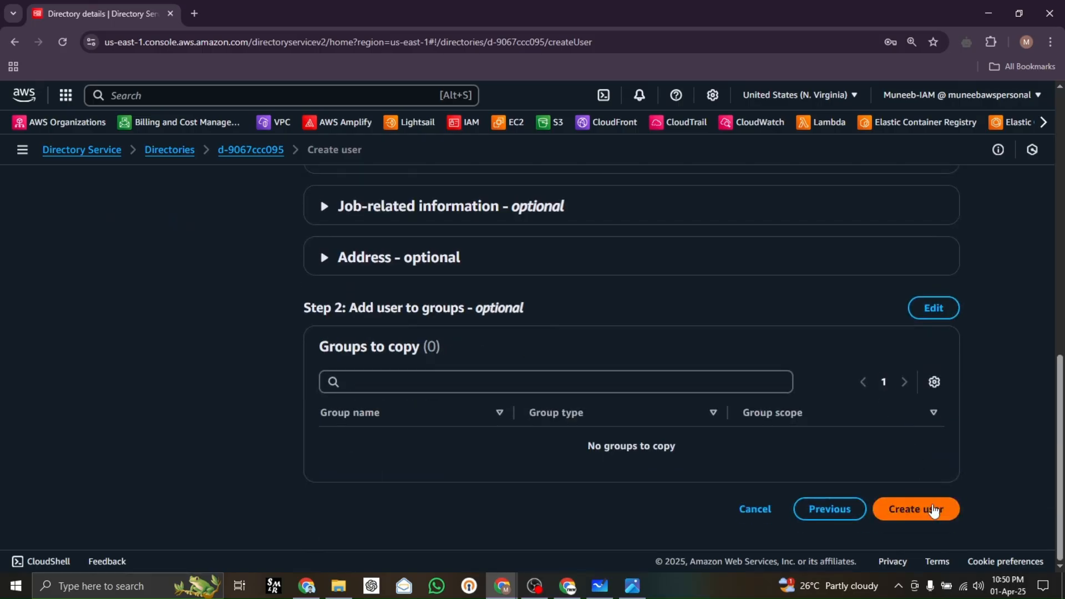
left_click(934, 509)
scroll(380, 442, "down", 3)
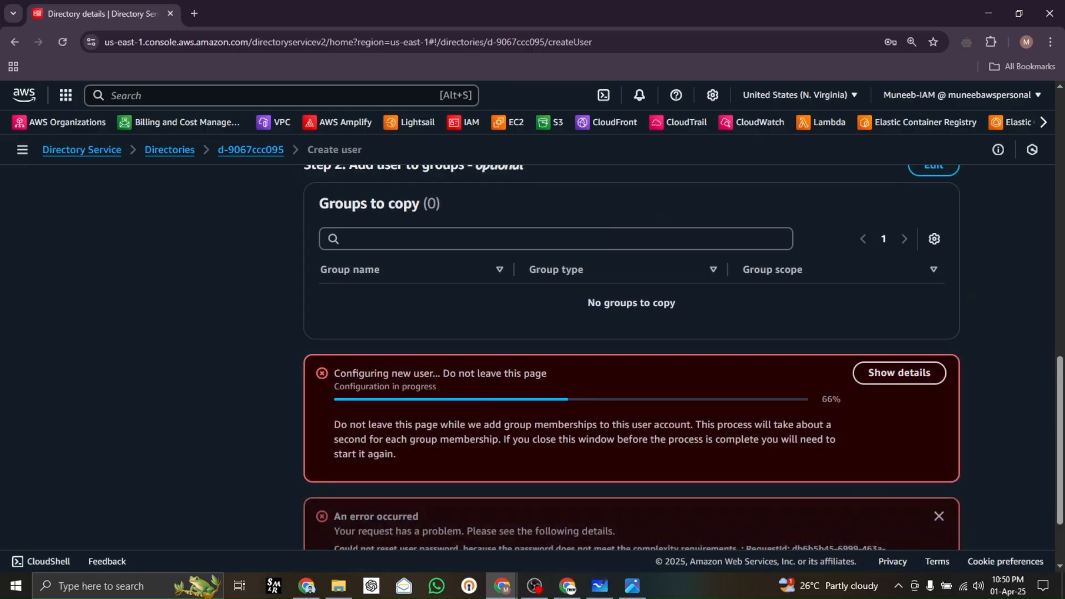
scroll(383, 410, "down", 2)
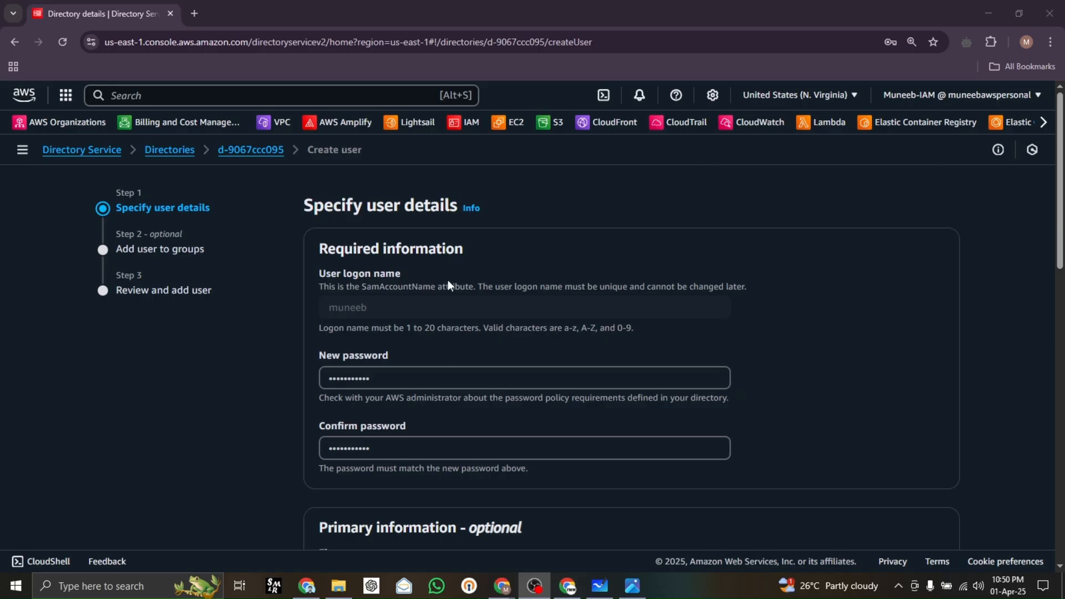
Try to create the user again from the user details, without adding any groups.
scroll(507, 334, "down", 3)
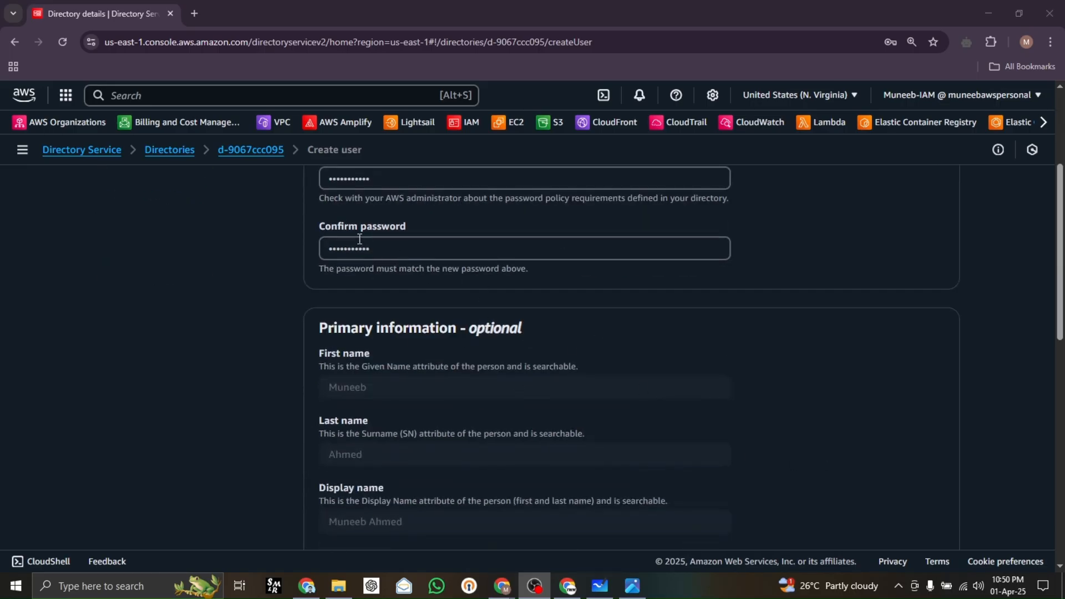
scroll(681, 314, "down", 2)
scroll(816, 406, "down", 7)
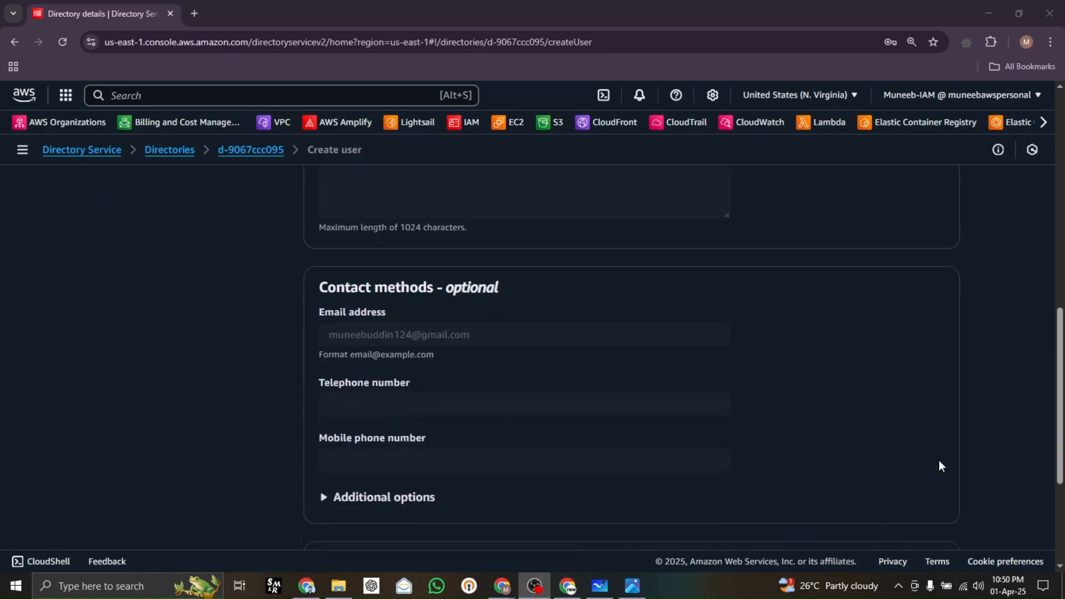
left_click(932, 508)
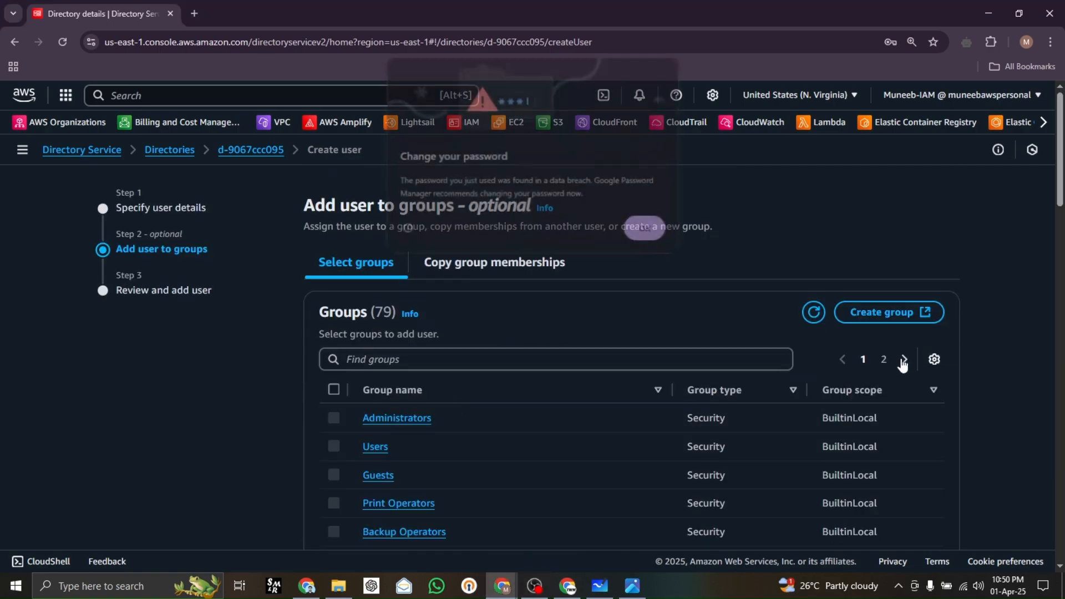
left_click(646, 227)
scroll(955, 305, "down", 20)
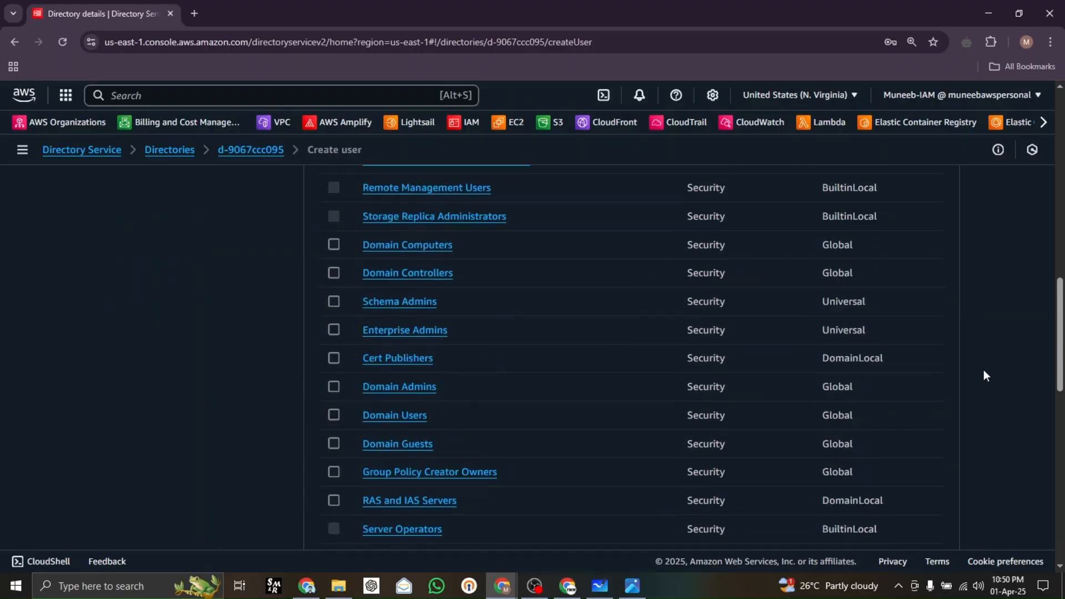
left_click(931, 509)
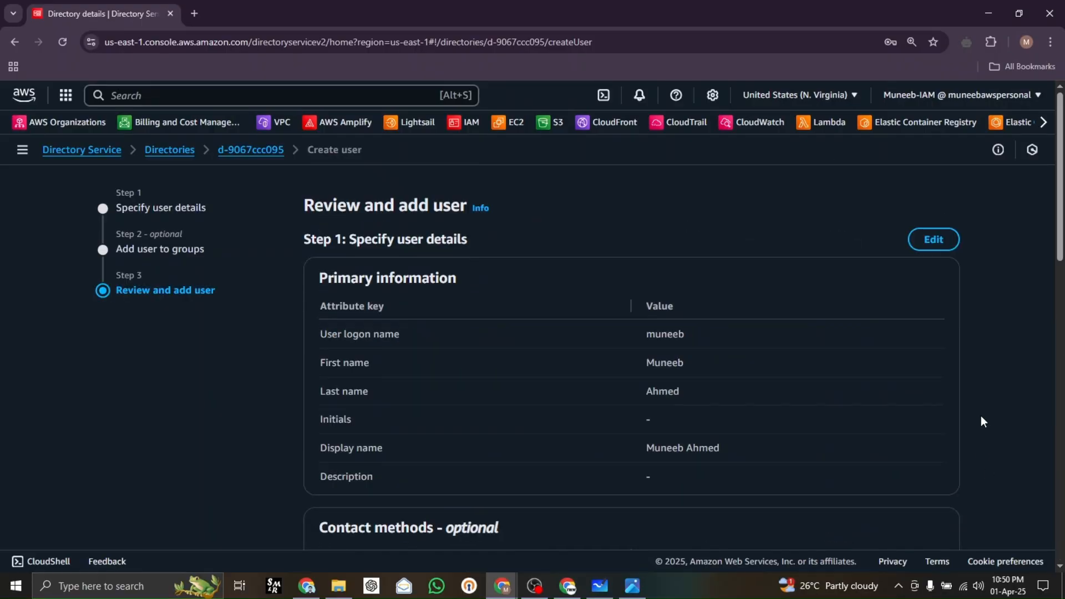
scroll(981, 415, "down", 15)
left_click(930, 509)
left_click(934, 508)
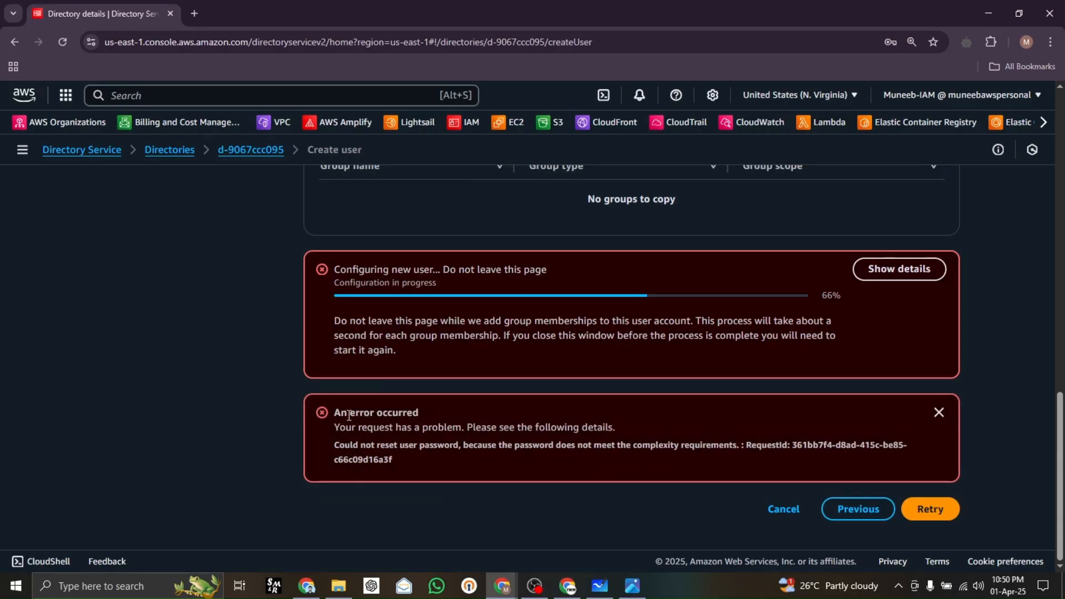
Dismiss the creation error and go back through the group selection to the user details.
left_click(939, 413)
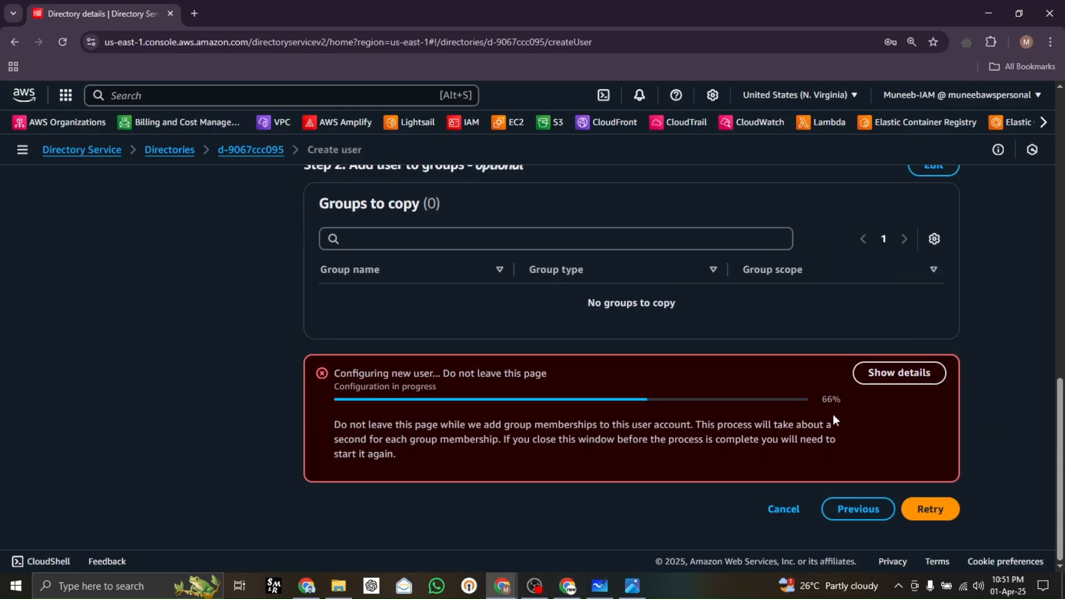
left_click(858, 509)
scroll(863, 488, "down", 15)
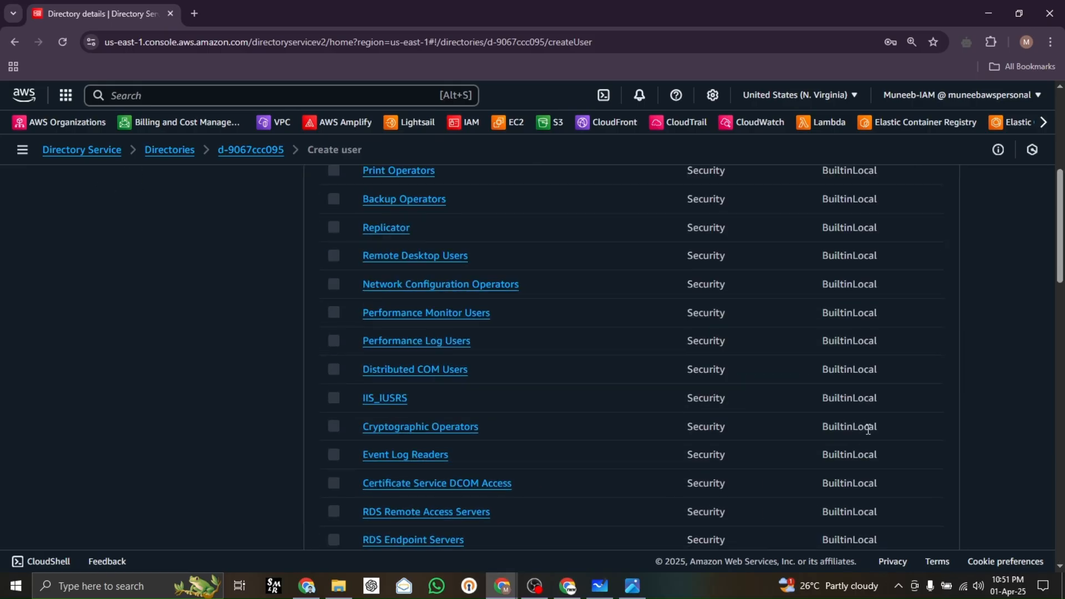
left_click(893, 509)
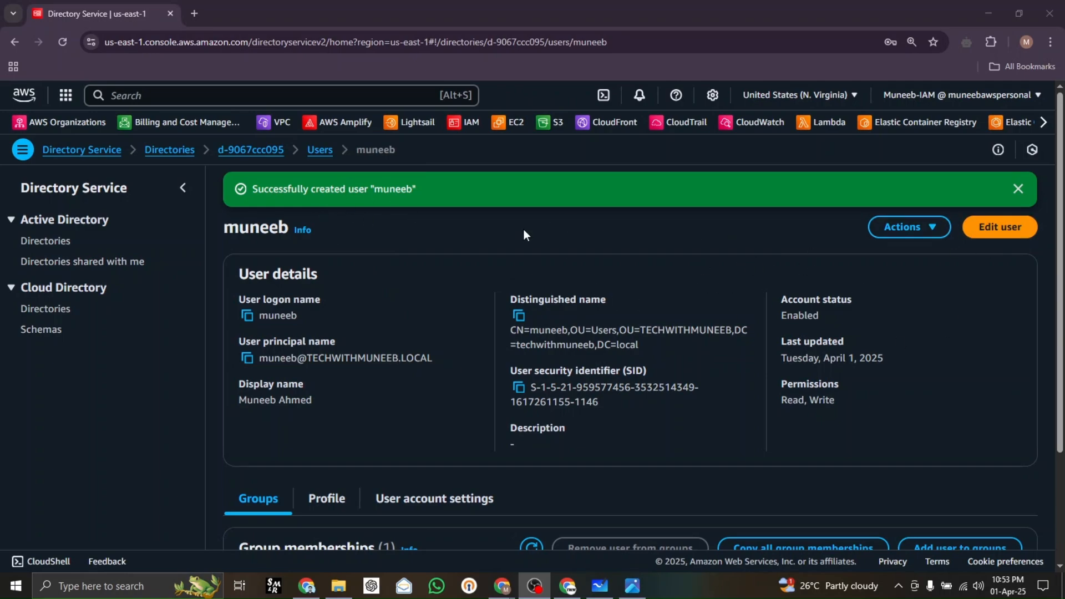
Return to the directory's user list and start creating a second user, entering the logon name.
left_click(324, 149)
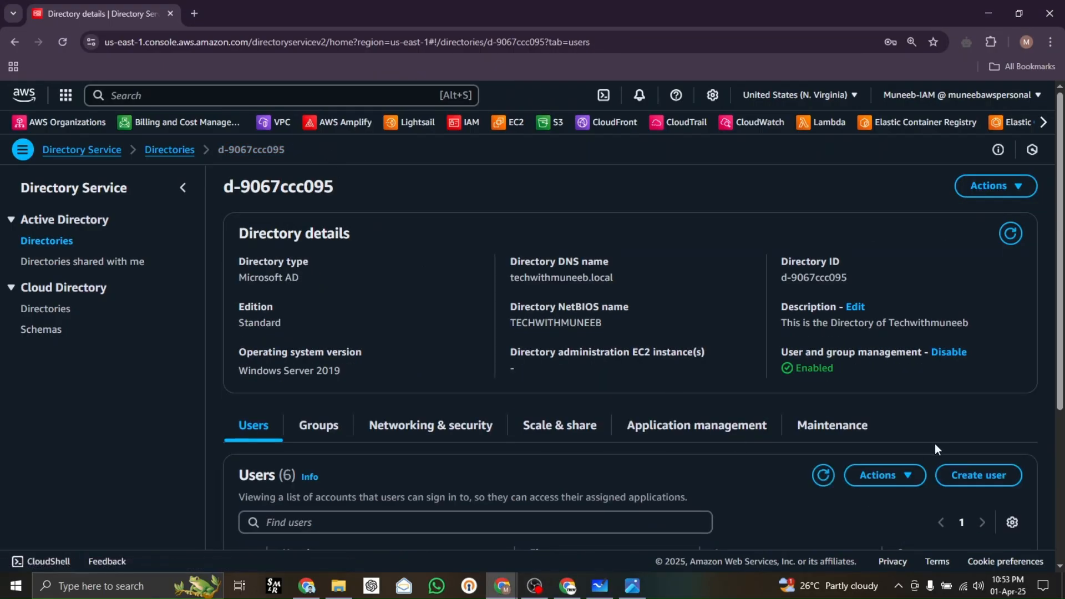
scroll(977, 413, "down", 3)
scroll(832, 373, "down", 1)
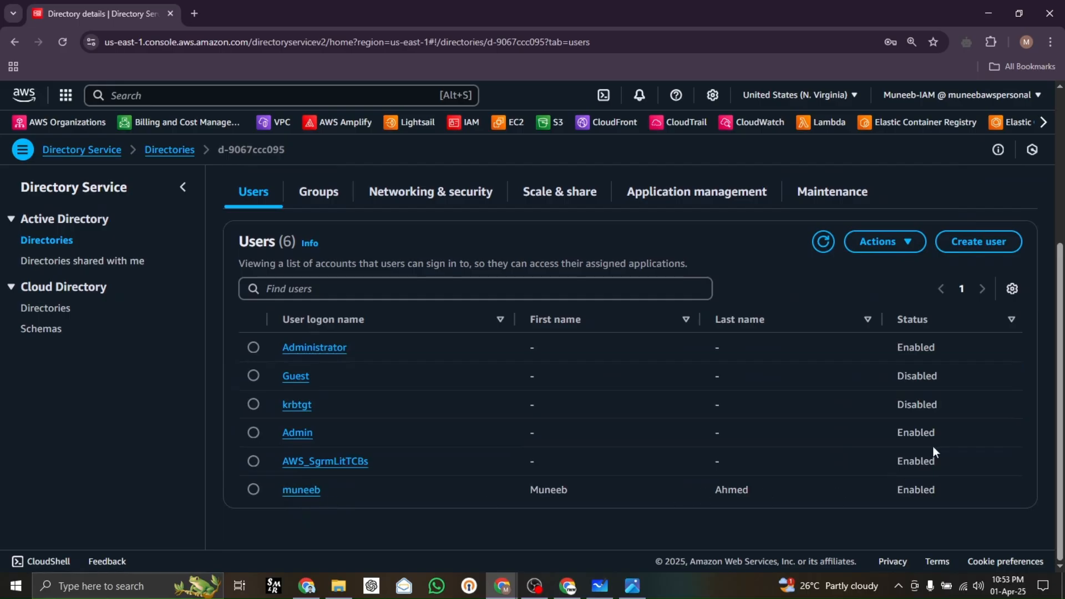
left_click(972, 242)
scroll(401, 388, "up", 3)
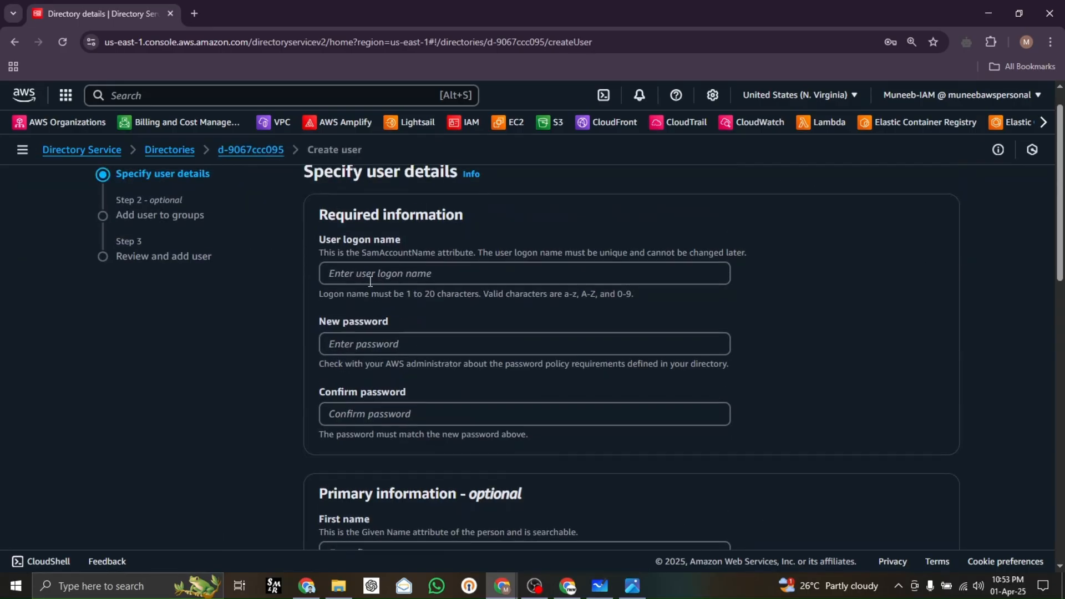
left_click(368, 279)
type("ahmed")
key("Tab")
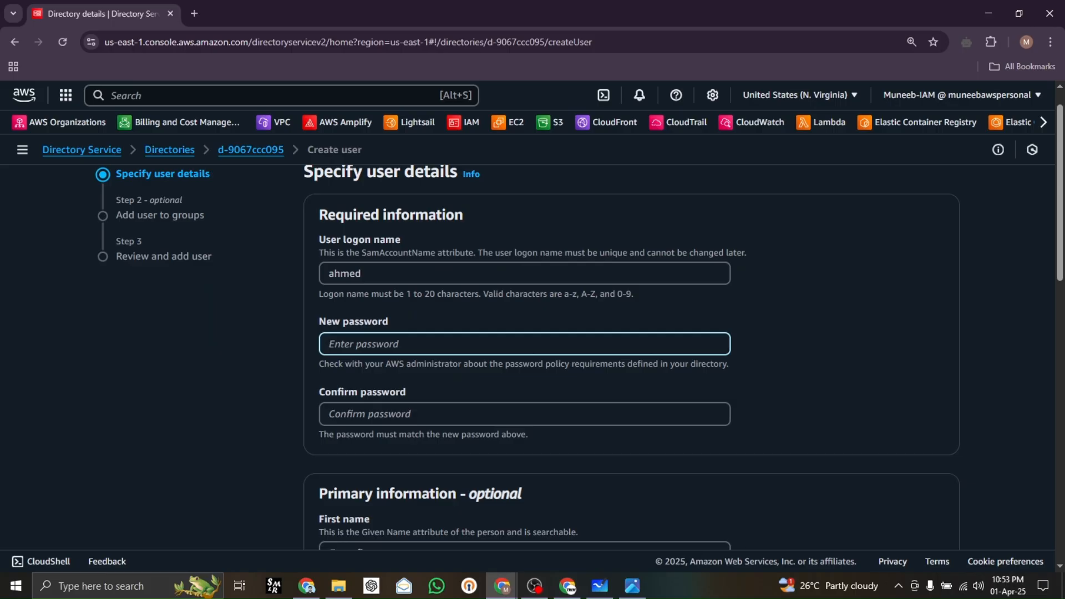
Fill in the new user's contact e-mail from the saved address suggestion and clear the autofilled telephone number.
scroll(366, 389, "up", 2)
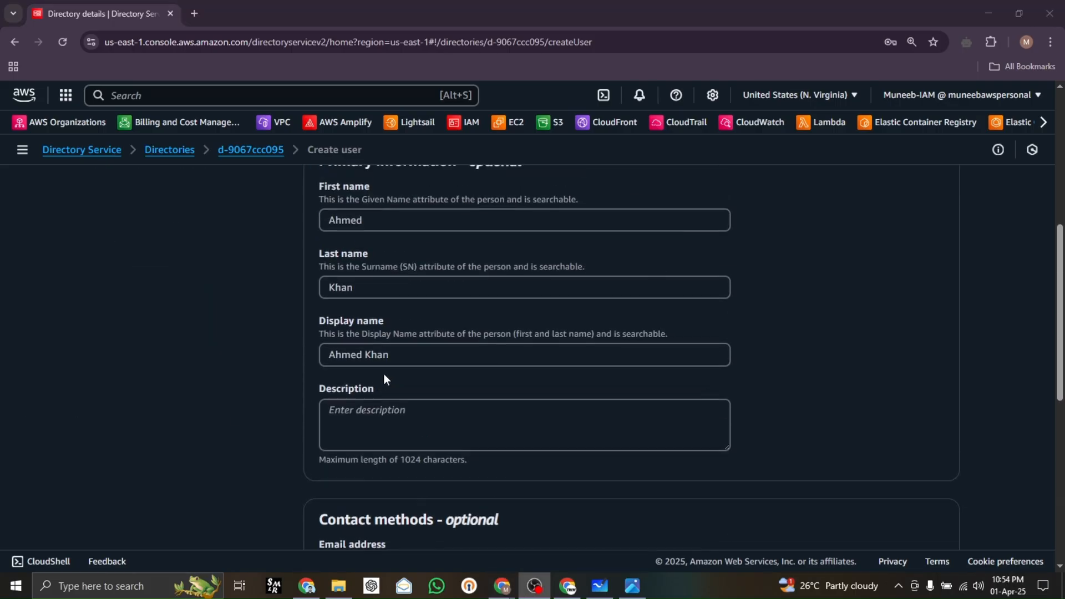
scroll(384, 377, "down", 4)
left_click(348, 294)
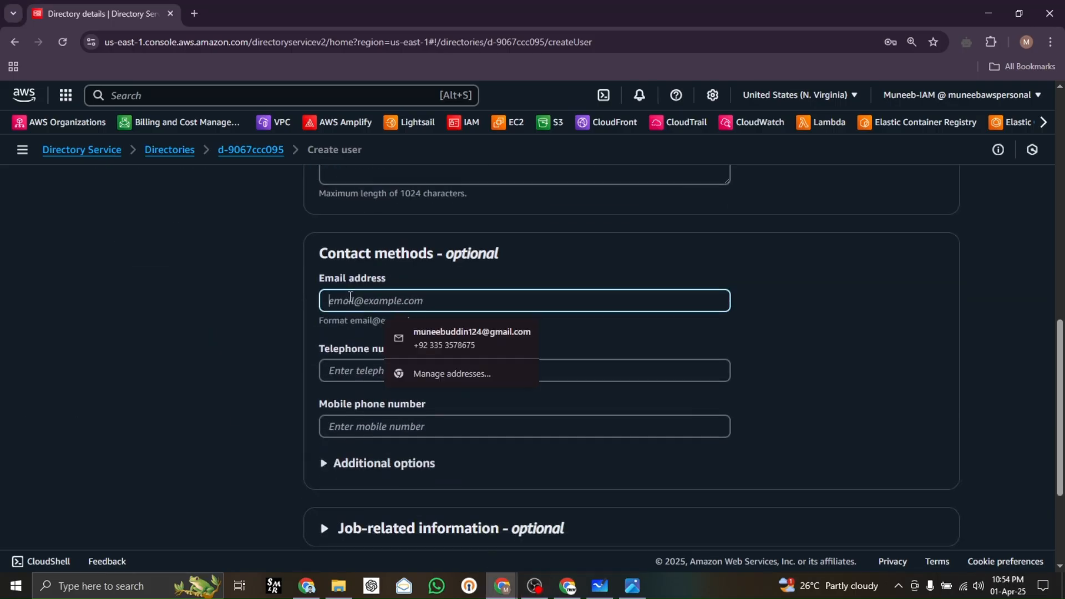
left_click(525, 350)
left_click(402, 377)
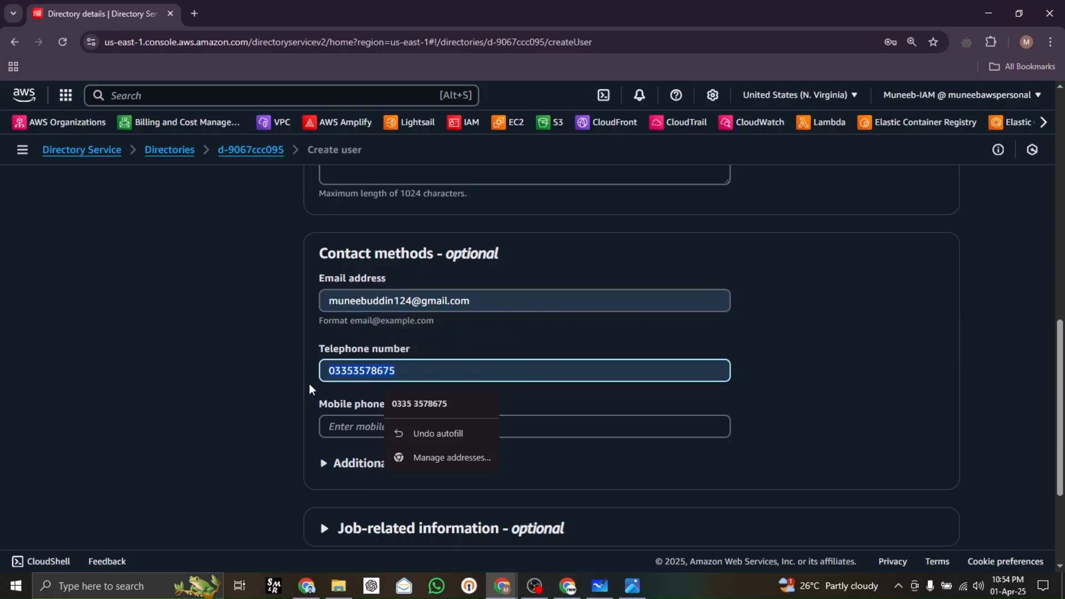
key("ctrl+a")
key("BackSpace")
scroll(589, 274, "down", 3)
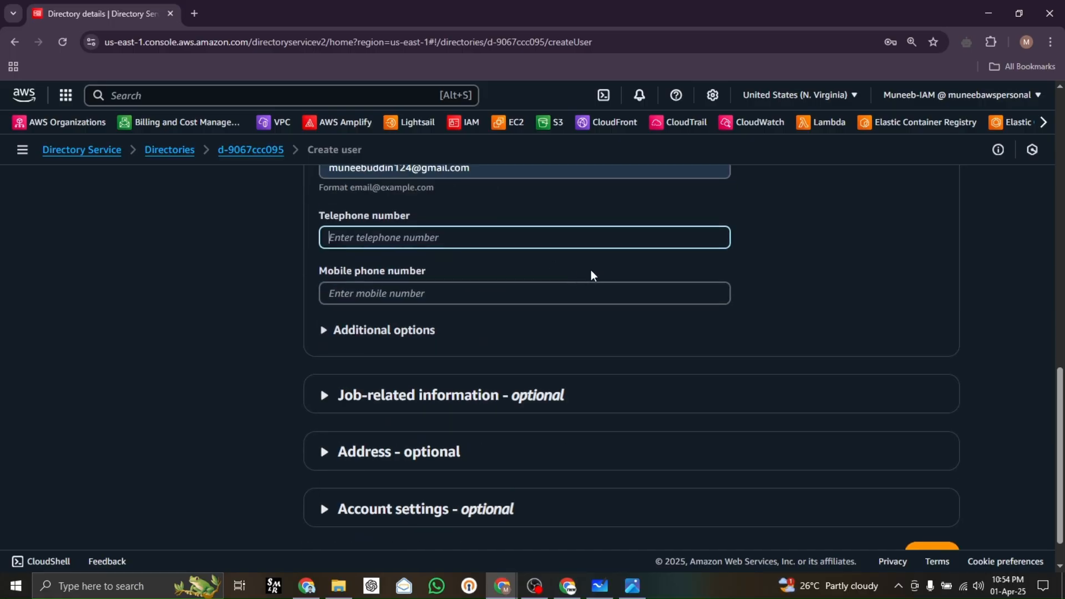
left_click(787, 288)
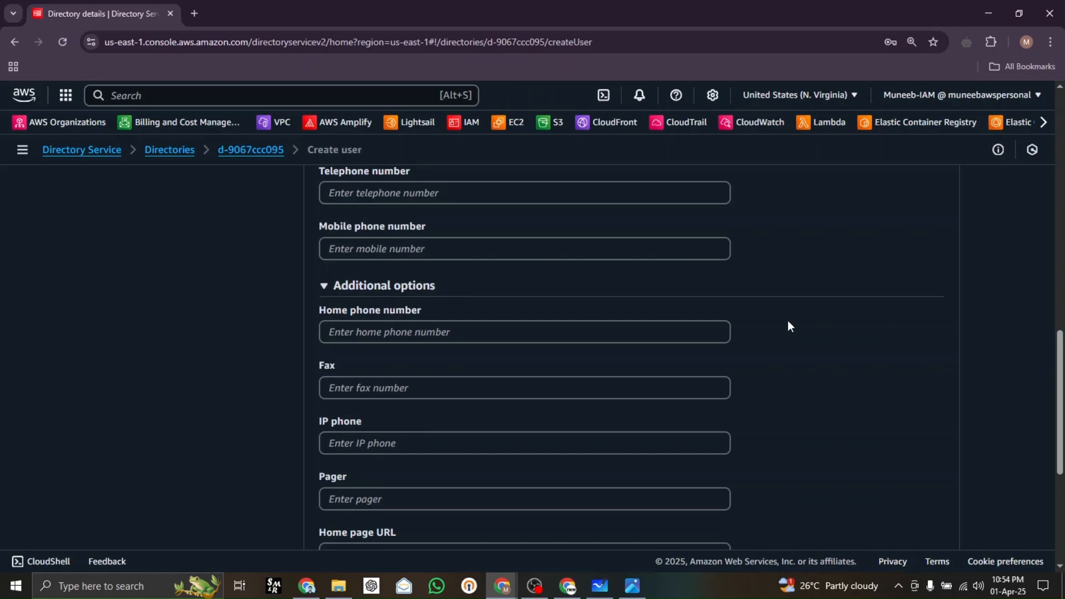
left_click(563, 288)
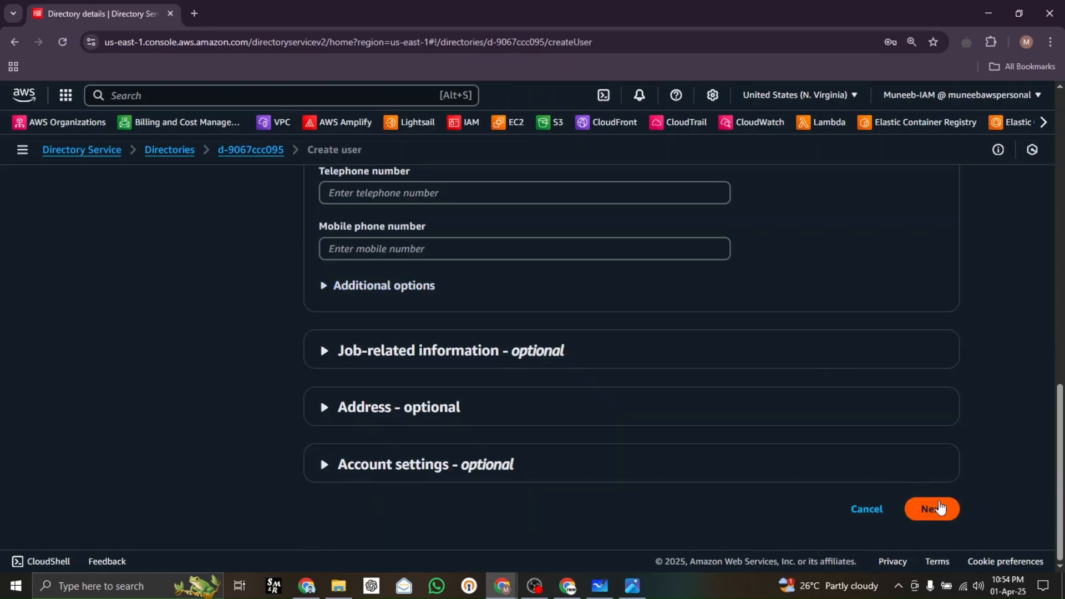
Continue past the group selection without adding any groups, review the entries and create the user.
left_click(939, 507)
scroll(934, 453, "down", 12)
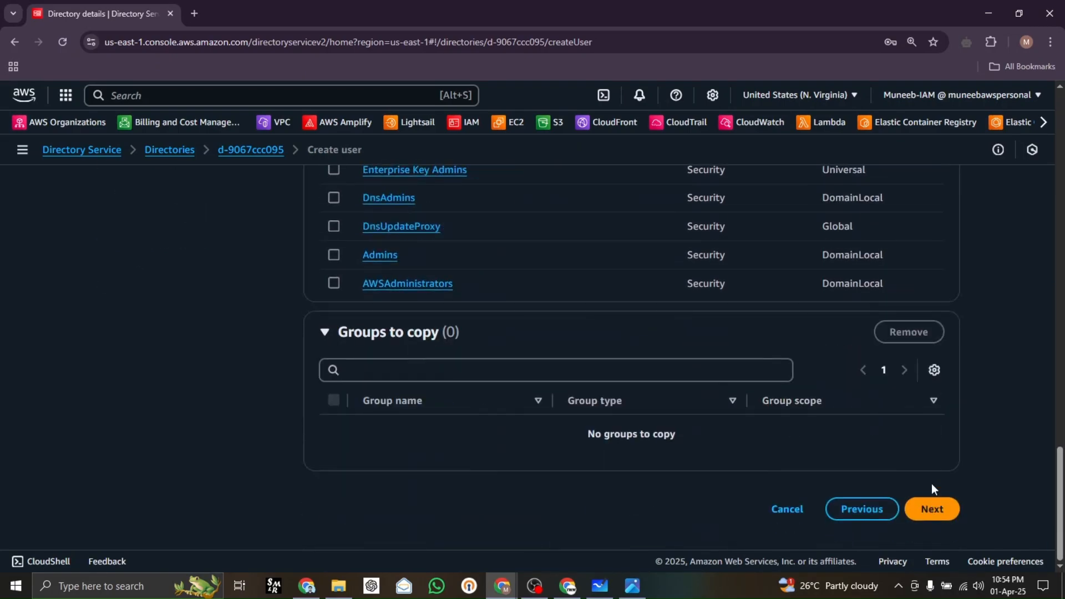
left_click(931, 508)
scroll(958, 383, "down", 15)
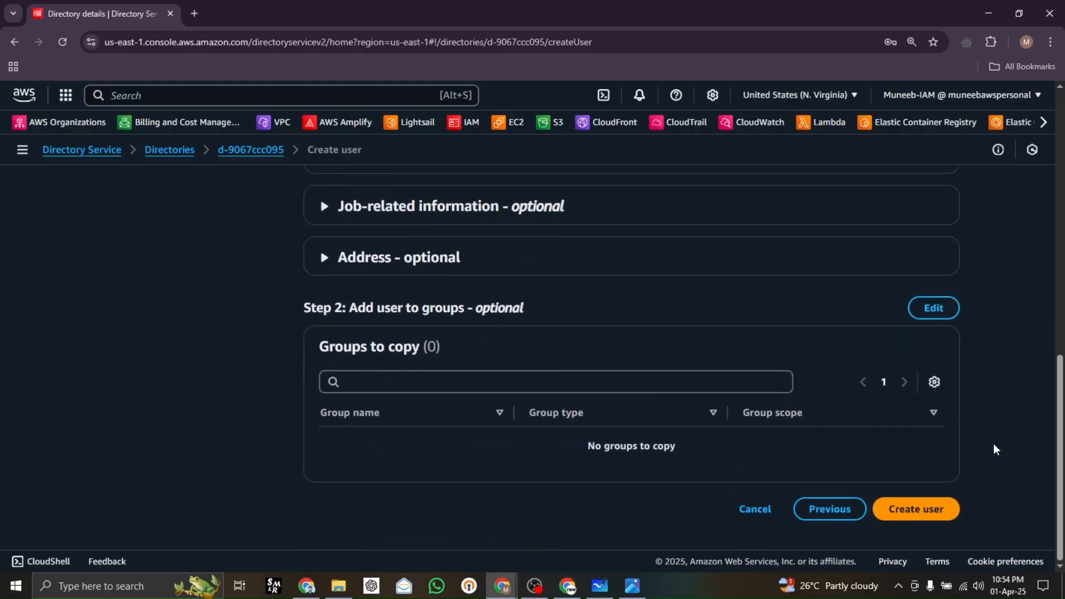
left_click(938, 506)
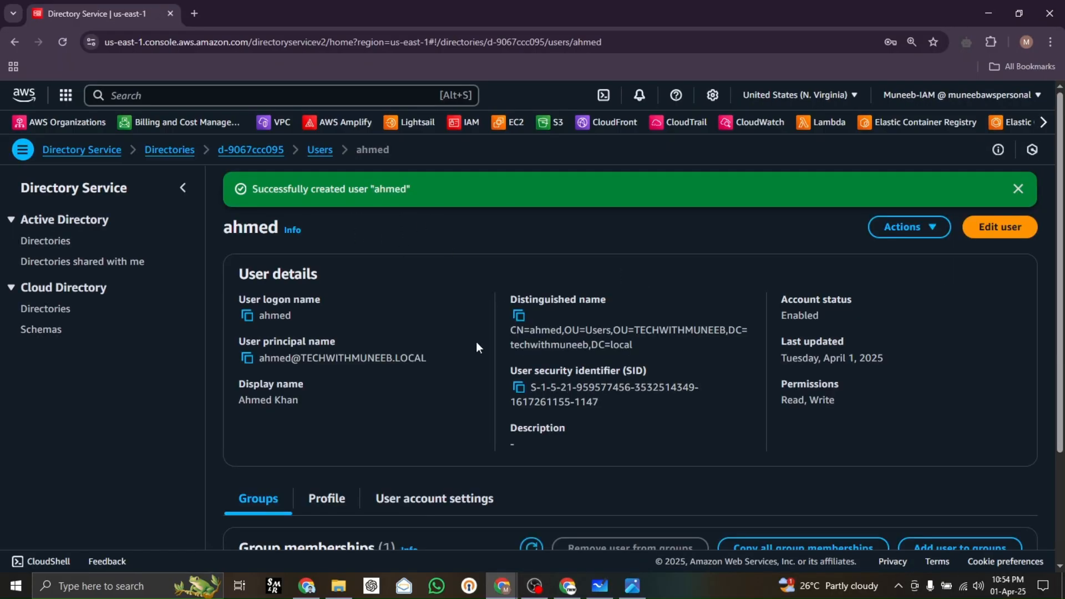
Examine the created user's details, return to the directory's user list and review its entries.
scroll(476, 342, "down", 3)
scroll(436, 376, "up", 3)
left_click(320, 150)
scroll(495, 301, "down", 5)
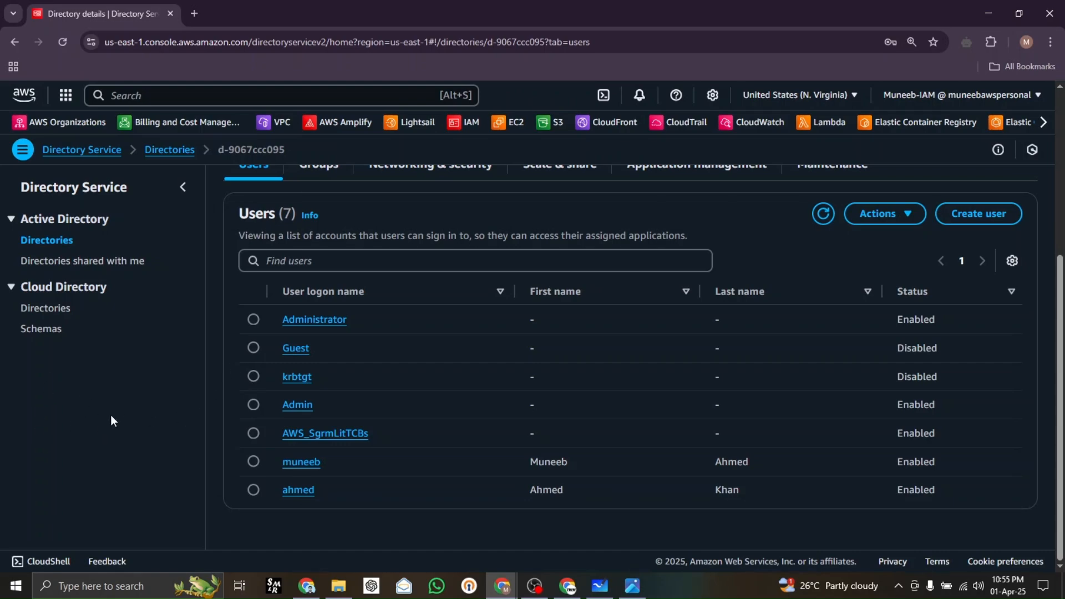
scroll(594, 380, "up", 5)
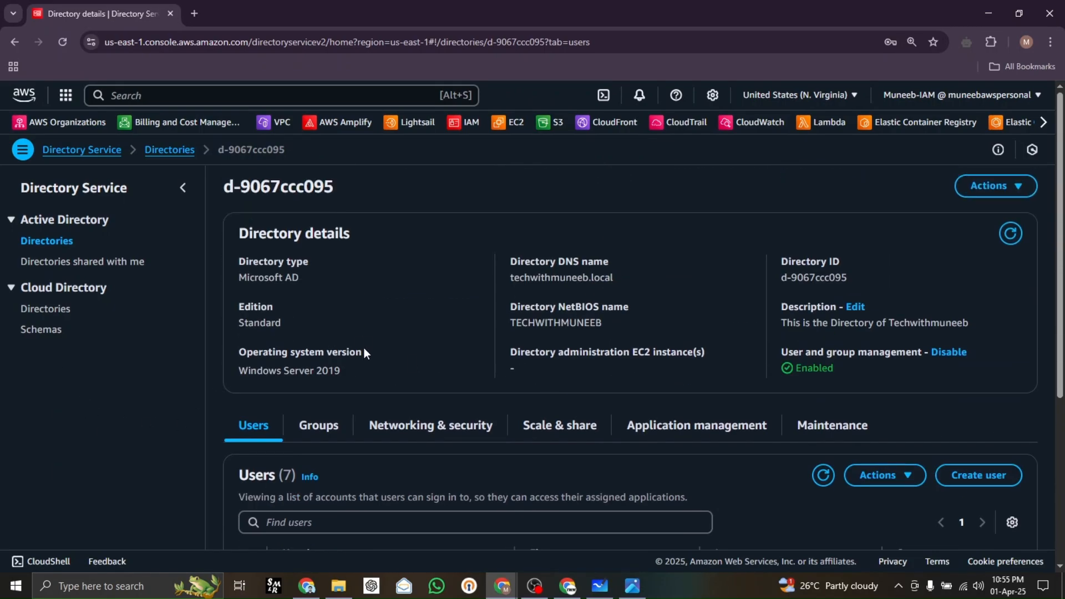